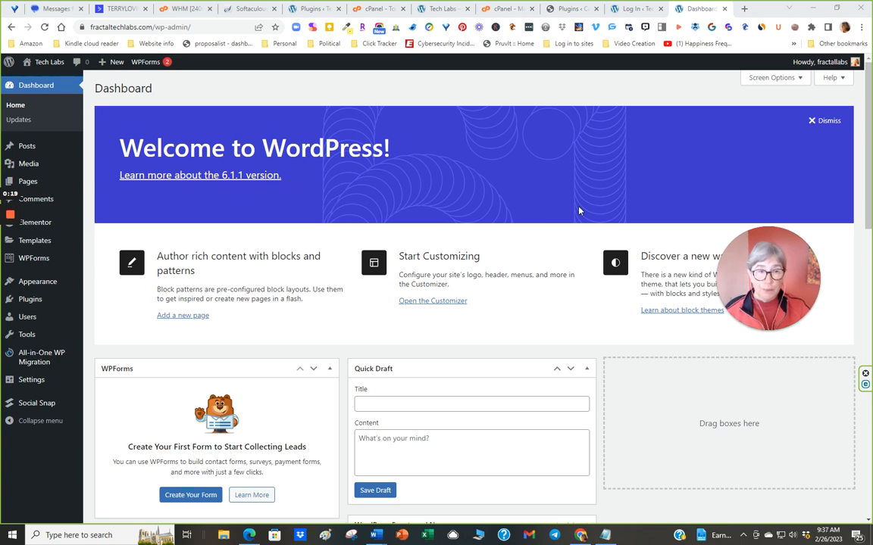
Dismiss the welcome banner on the Dashboard and look through the remaining dashboard widgets.
left_click(827, 120)
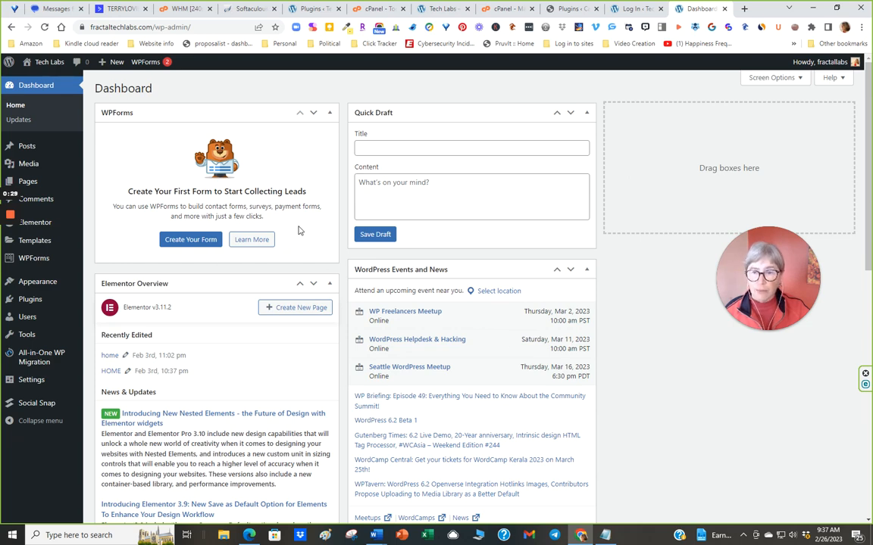
scroll(294, 272, "down", 2)
scroll(295, 272, "down", 7)
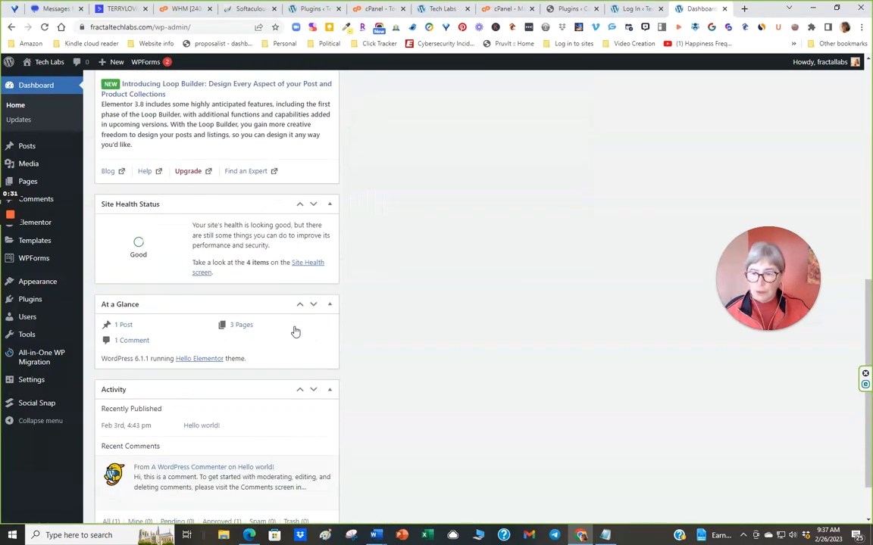
scroll(311, 401, "up", 9)
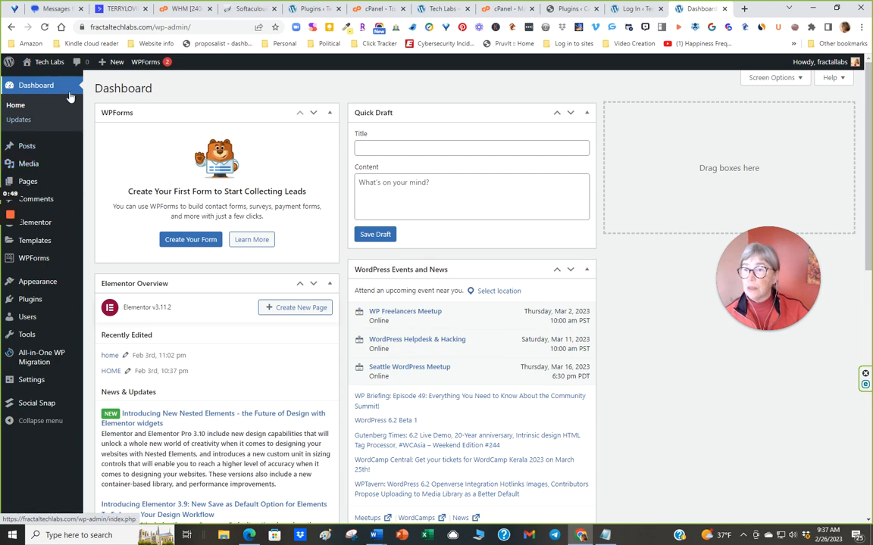
Open the live Tech Labs site in a separate browser tab, look over its home page, and close it.
mouse_move(44, 68)
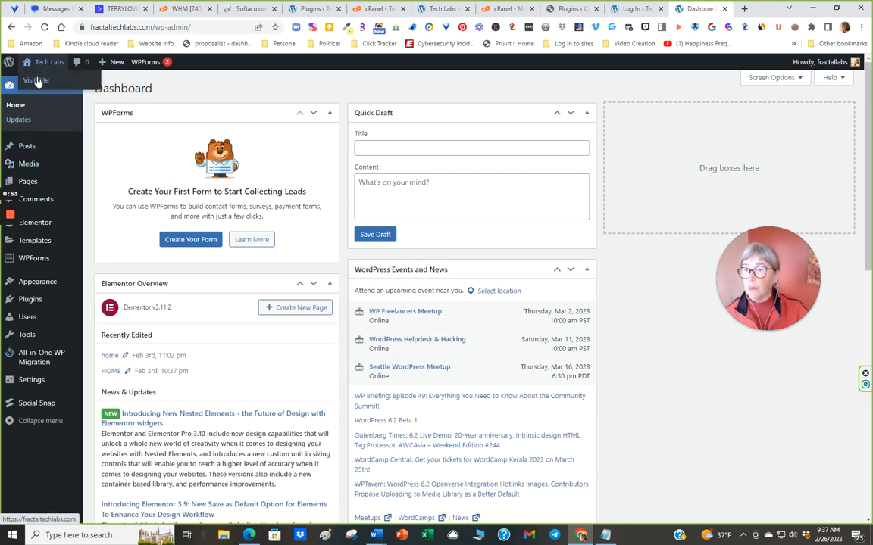
right_click(36, 79)
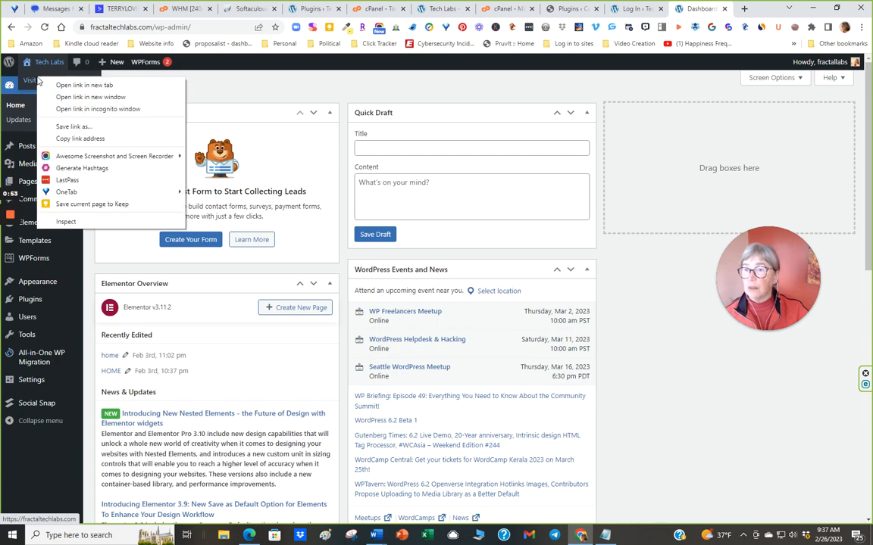
left_click(86, 87)
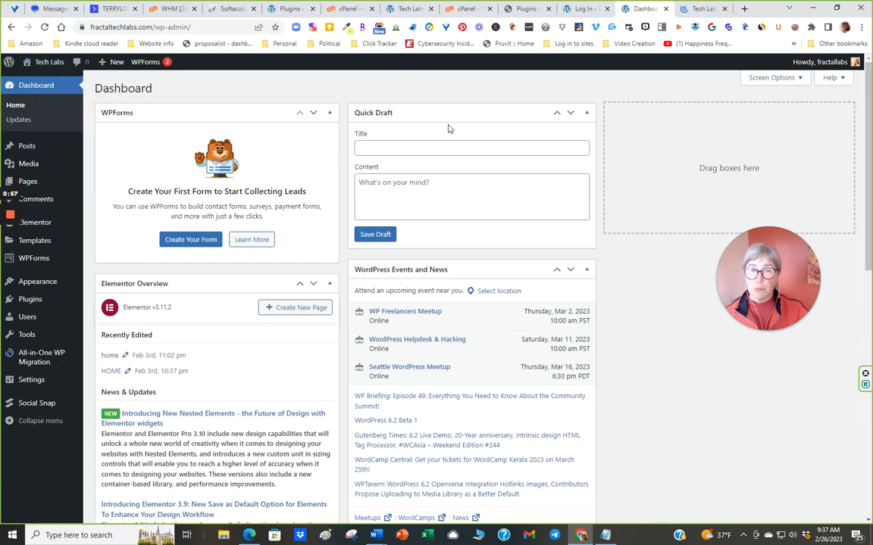
left_click(696, 9)
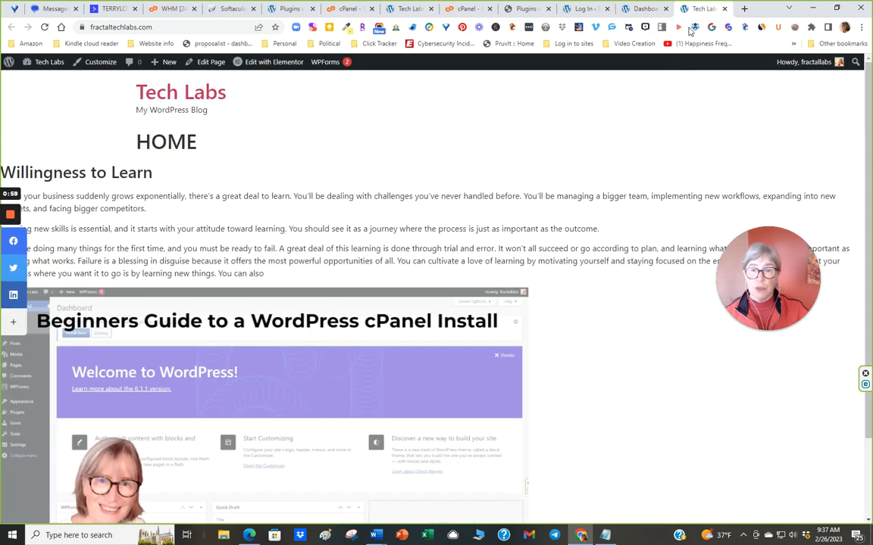
scroll(502, 166, "down", 2)
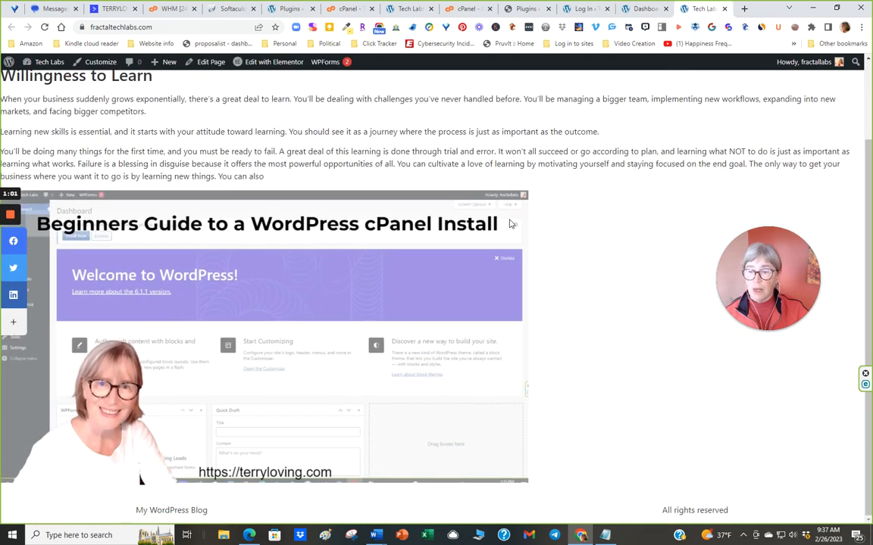
scroll(511, 227, "up", 2)
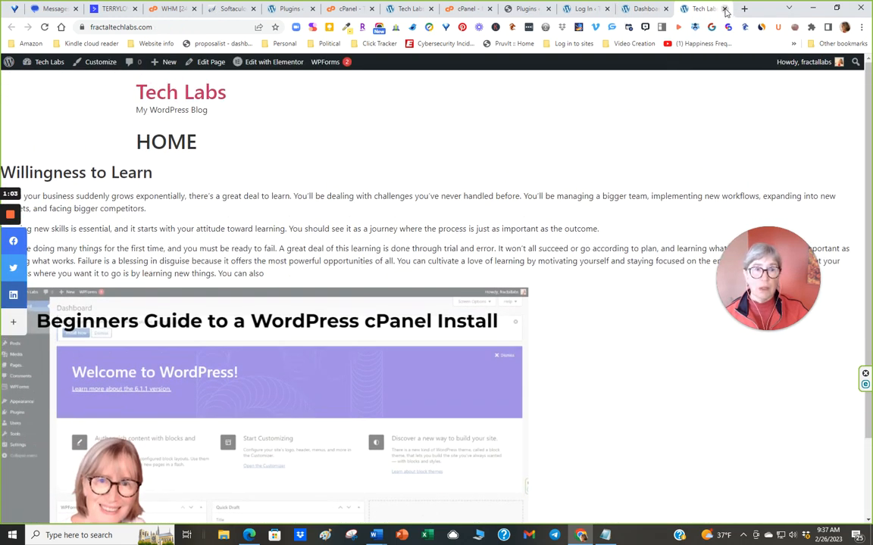
left_click(725, 8)
Upload the Boost_Your_Blog image from the Downloads folder to the Media Library.
mouse_move(75, 156)
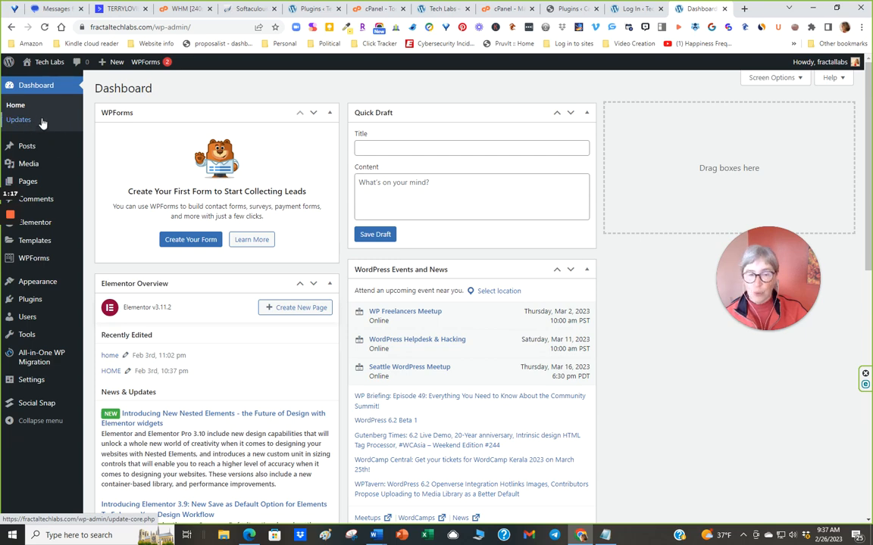
mouse_move(31, 152)
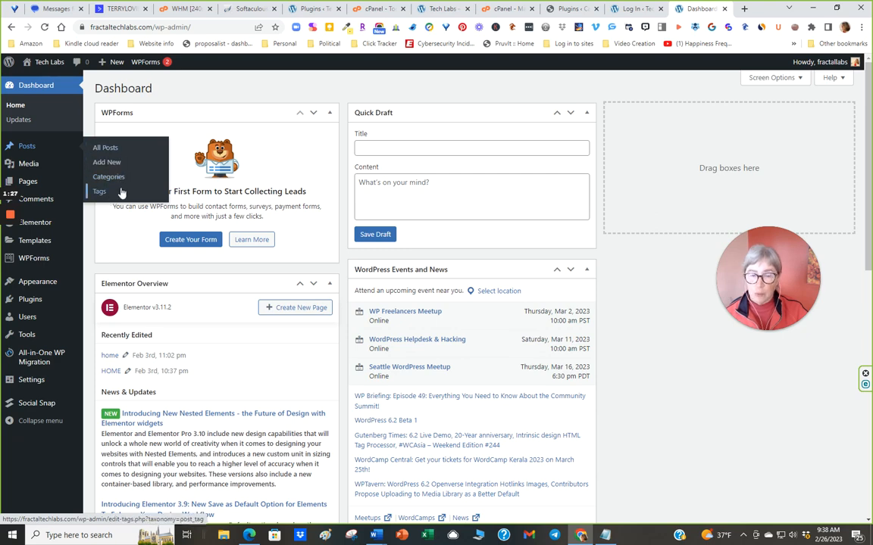
left_click(28, 165)
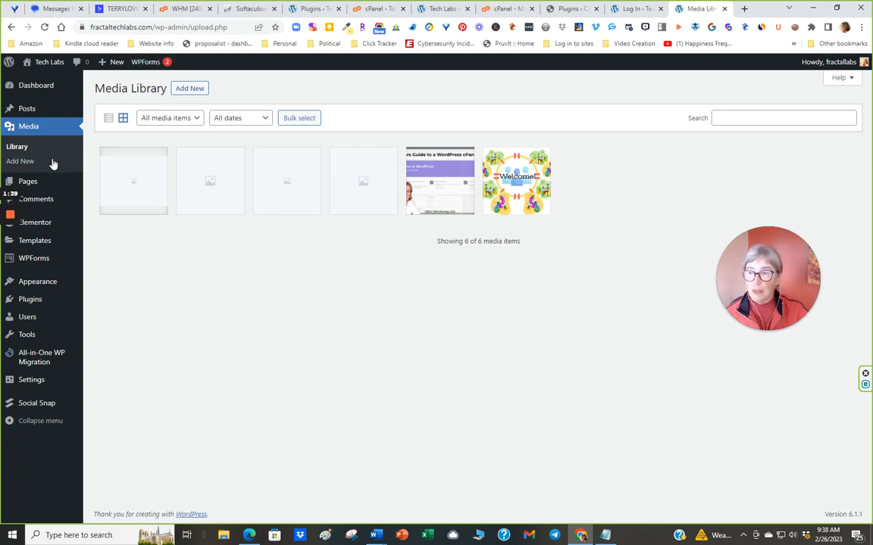
left_click(195, 91)
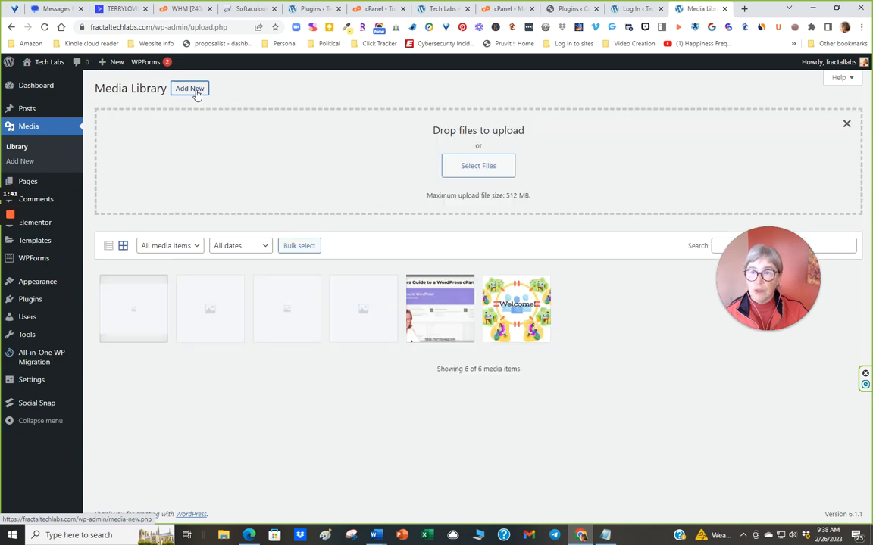
left_click(485, 168)
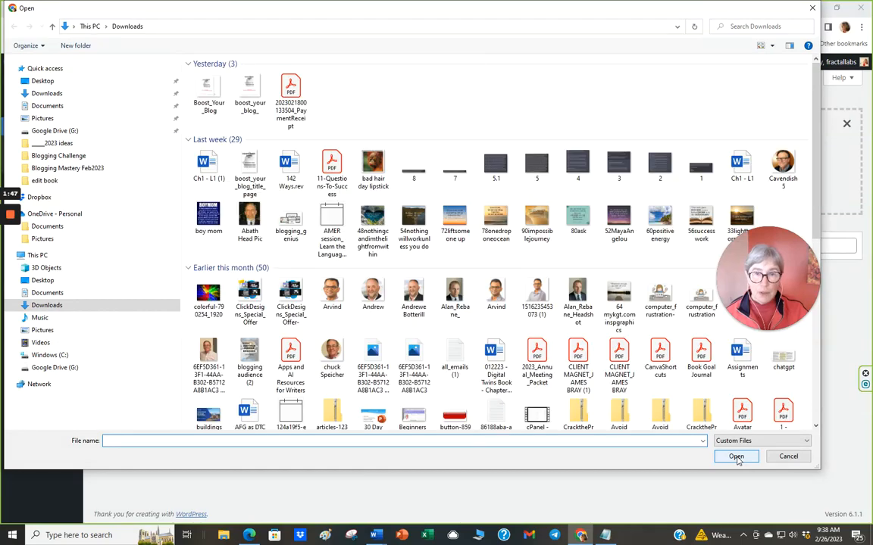
left_click(195, 85)
left_click(739, 458)
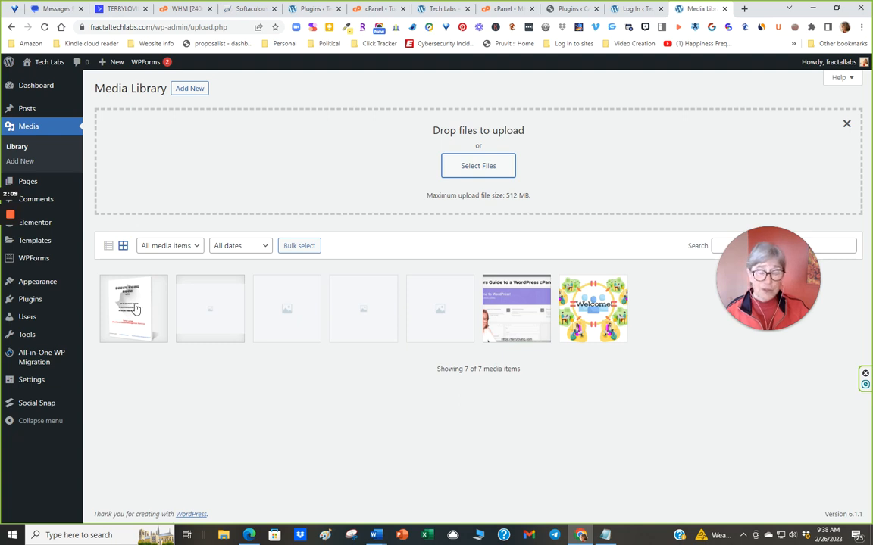
Set the uploaded Boost_Your_Blog image's alternative text to "Boost Your Blog checklist bundle".
left_click(136, 309)
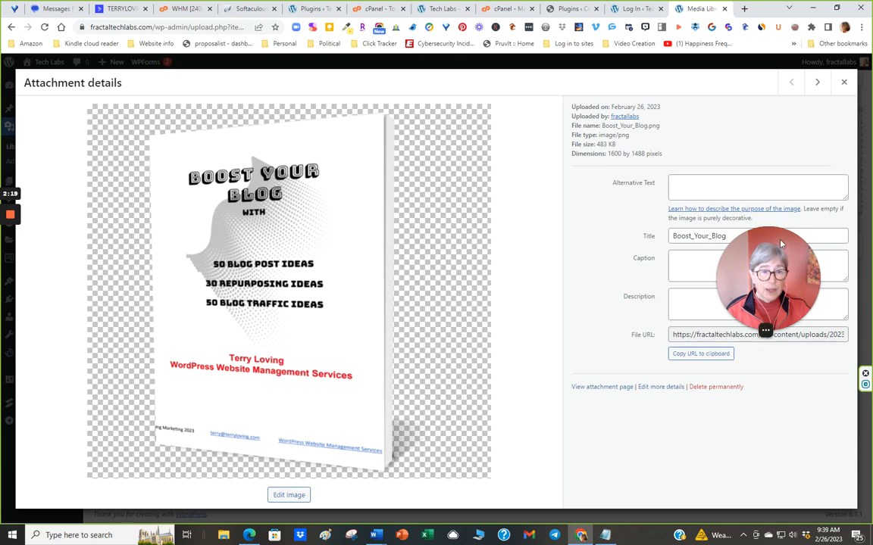
left_click(700, 188)
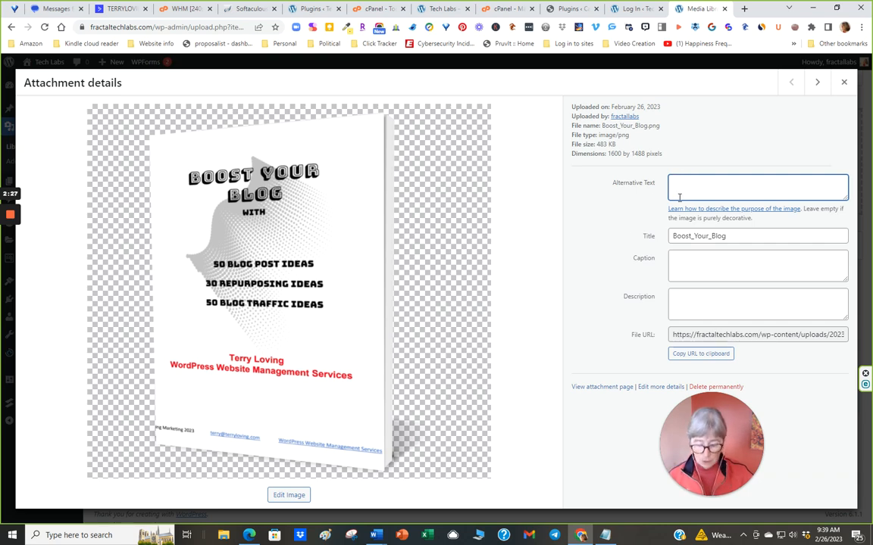
type("Boost Your Blog")
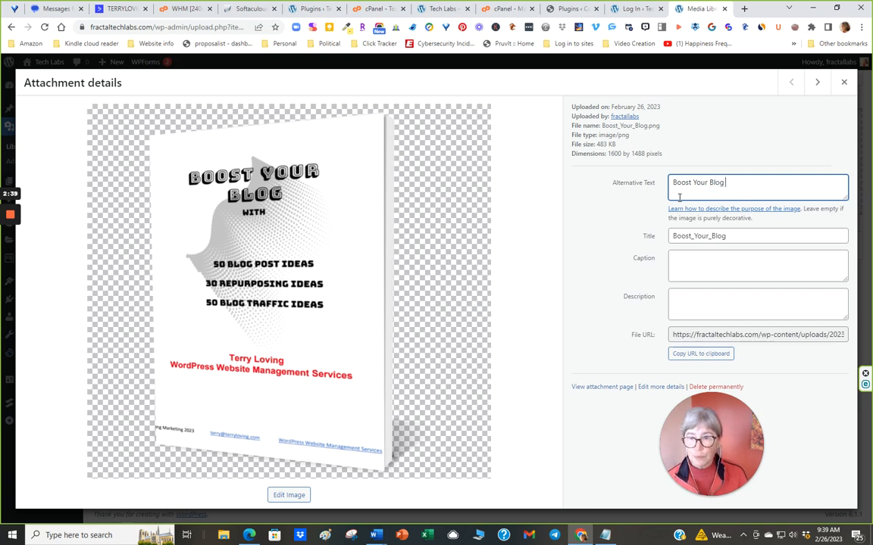
type("che")
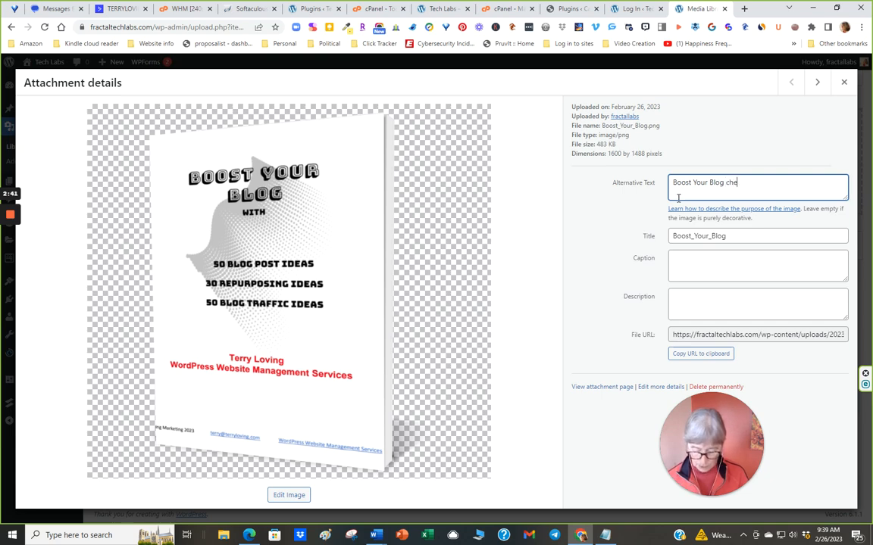
type("clist bundle")
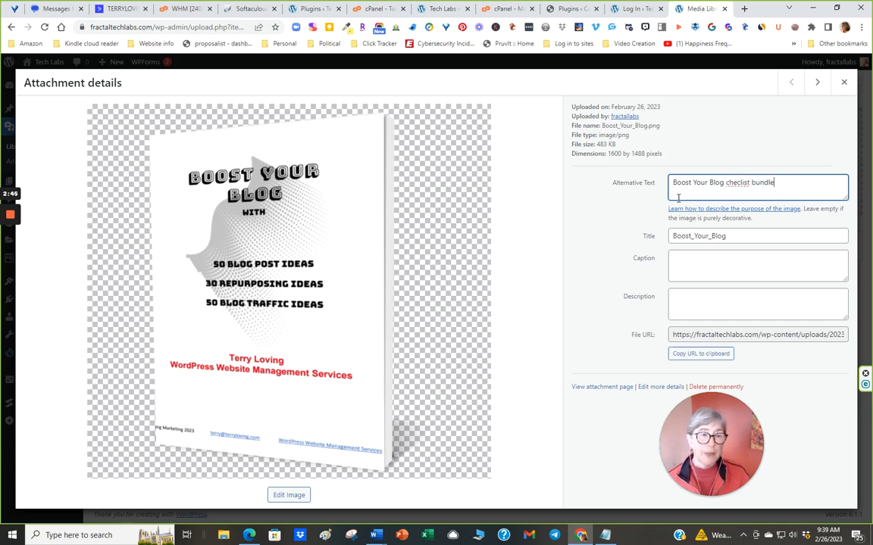
left_click(733, 184)
type("k")
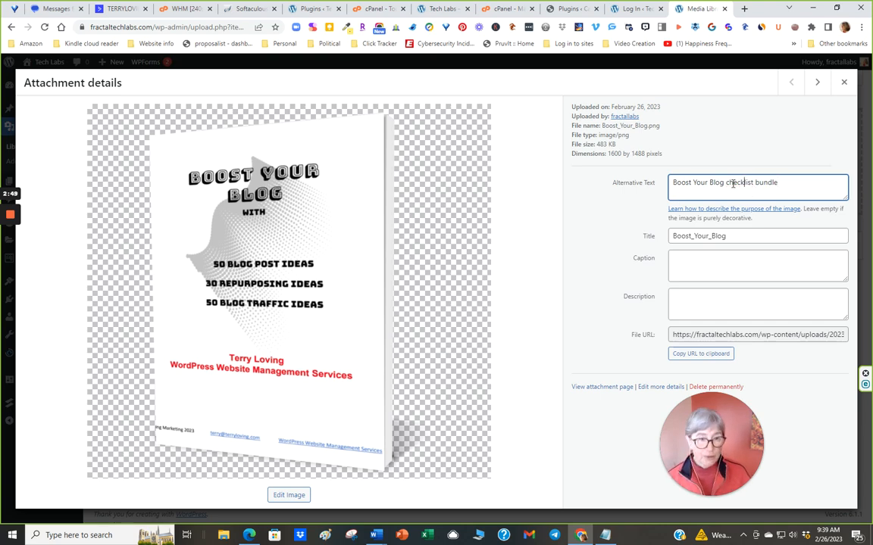
Copy the image's alternative text into its Description and recheck the saved attachment details.
left_click_drag(777, 182, 659, 179)
key("ctrl+c")
left_click(730, 301)
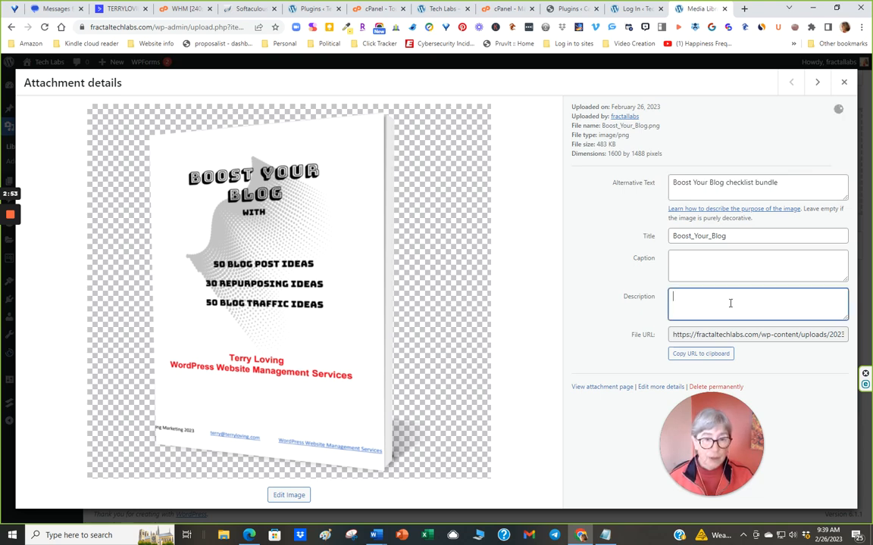
key("ctrl+v")
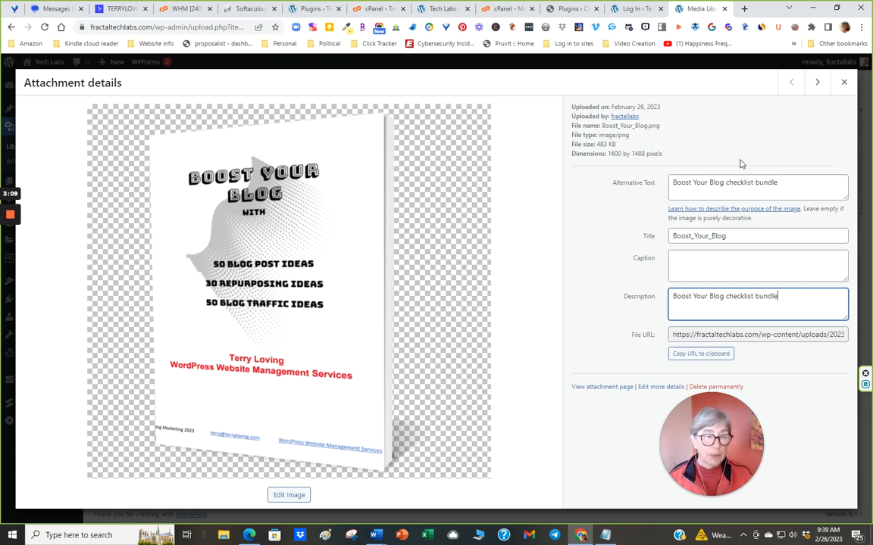
left_click(844, 82)
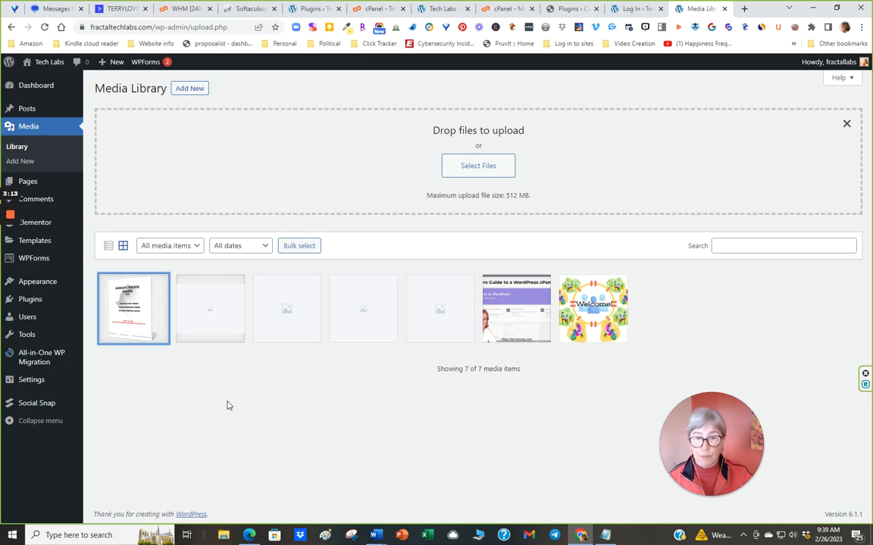
left_click(127, 276)
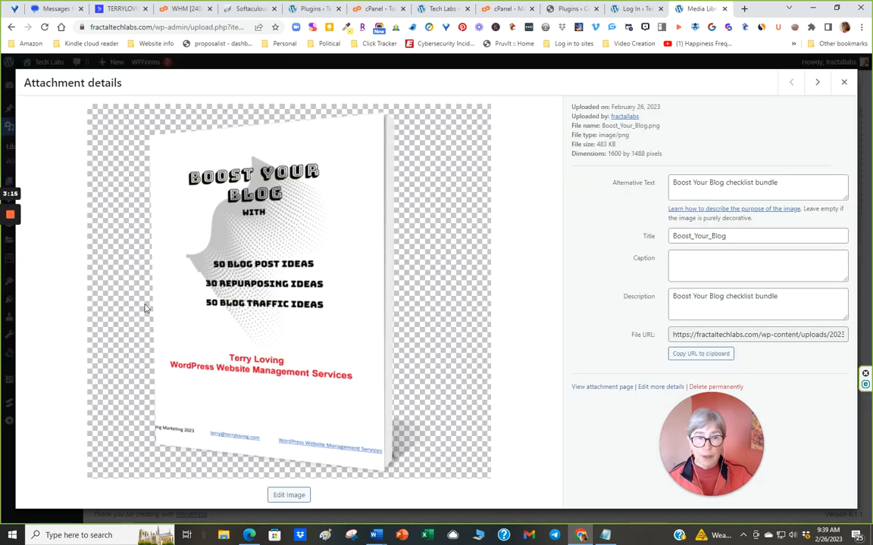
left_click(844, 82)
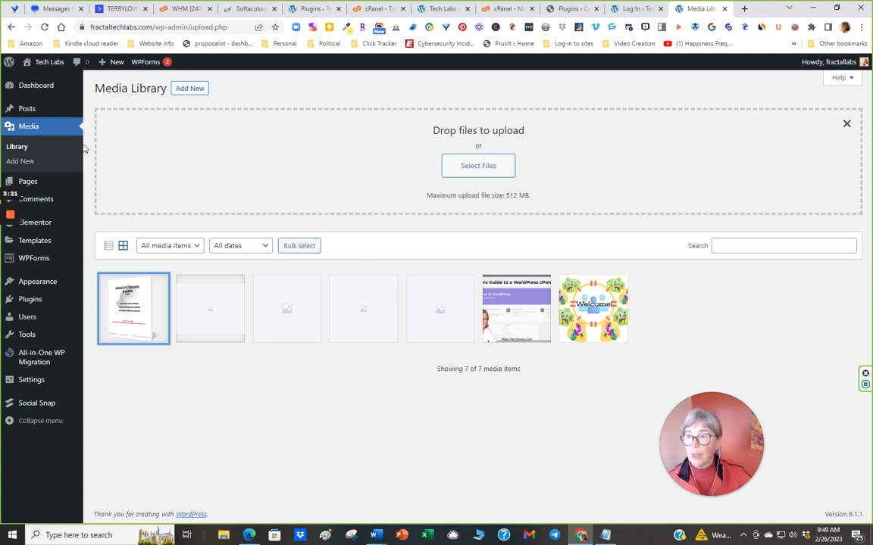
Open the list of all pages, view the published Sample Page in a separate browser tab, and close it.
mouse_move(31, 182)
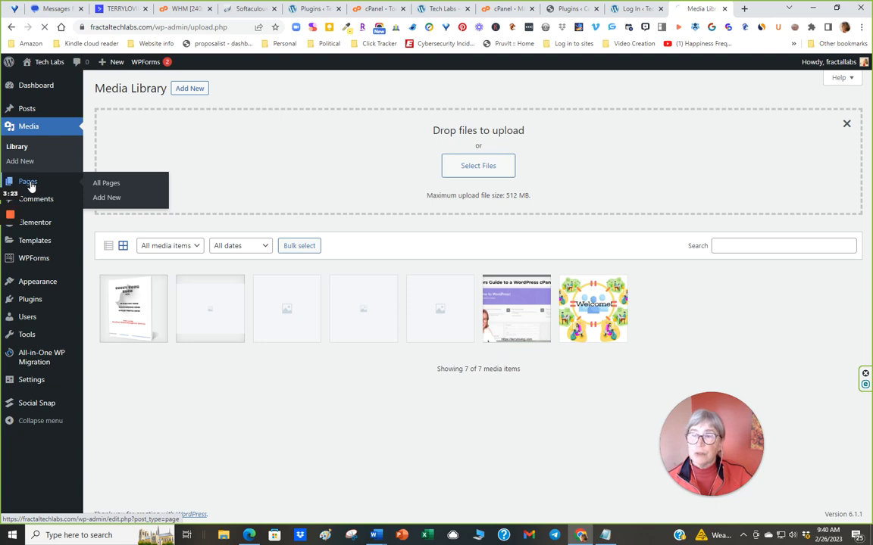
left_click(29, 182)
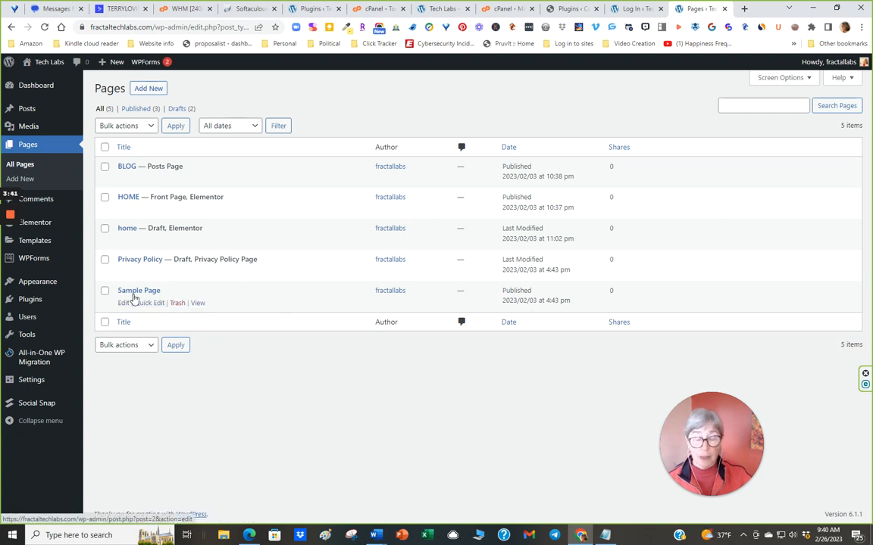
right_click(198, 303)
left_click(237, 315)
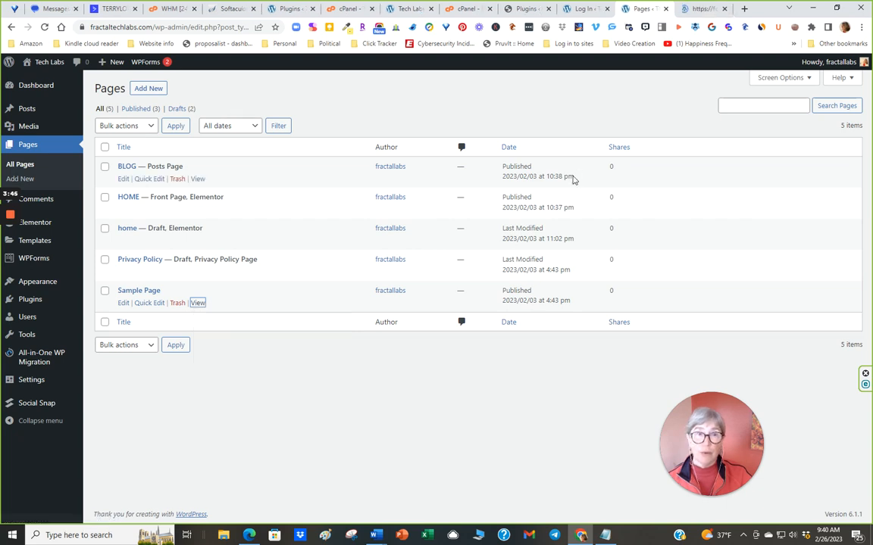
left_click(703, 9)
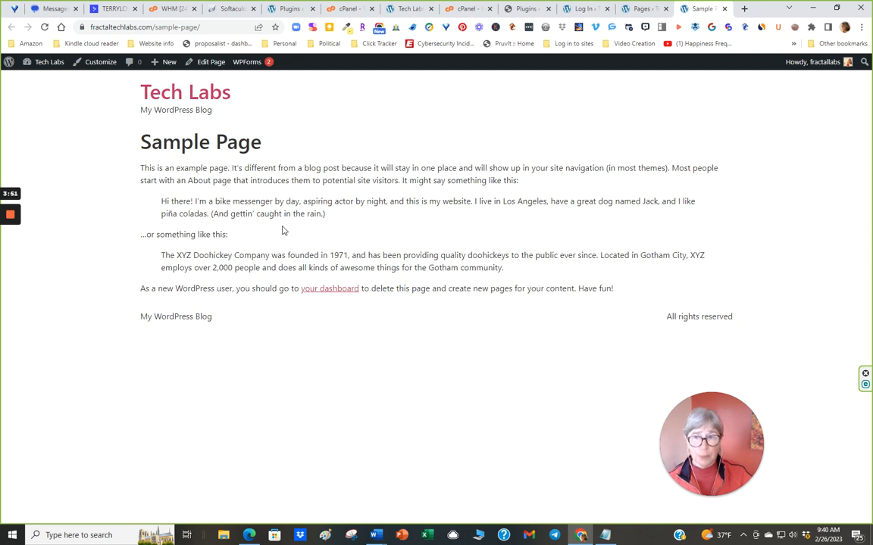
left_click(724, 9)
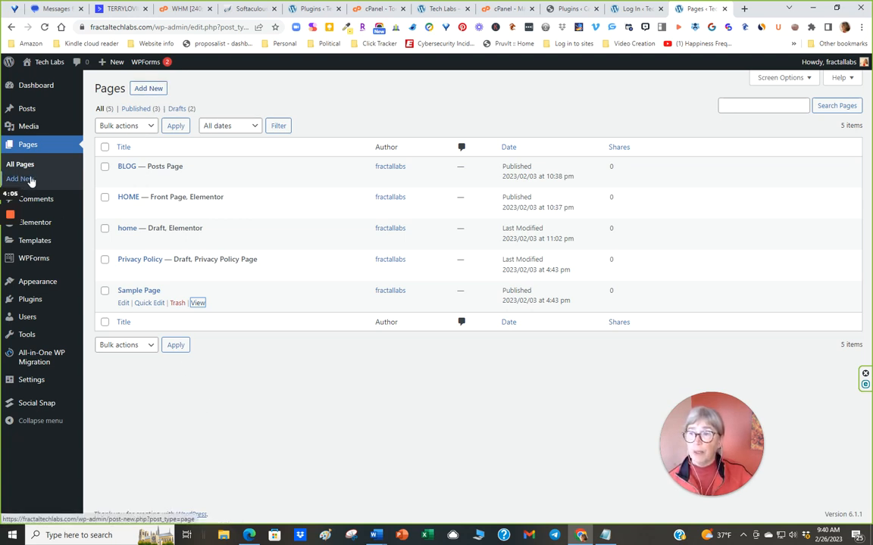
Open a blank new page in the block editor to view it, and close it without adding content.
left_click(151, 89)
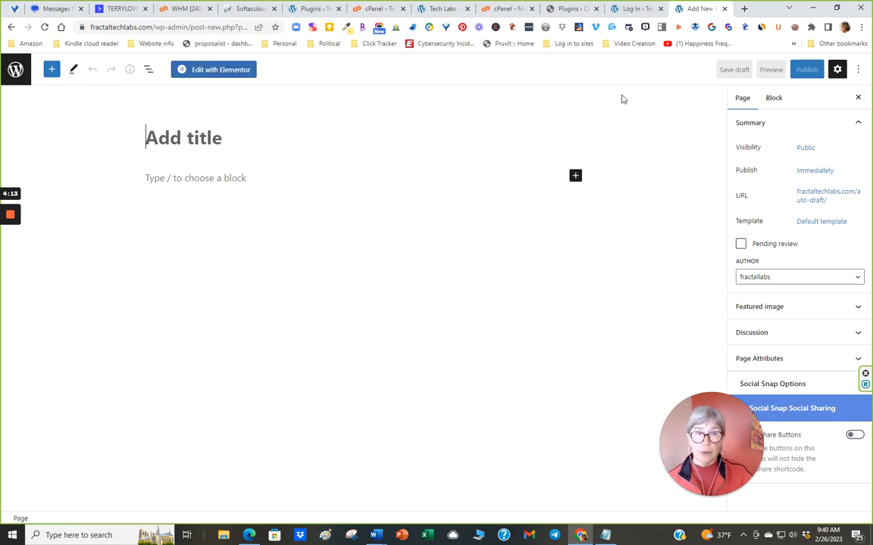
left_click(725, 10)
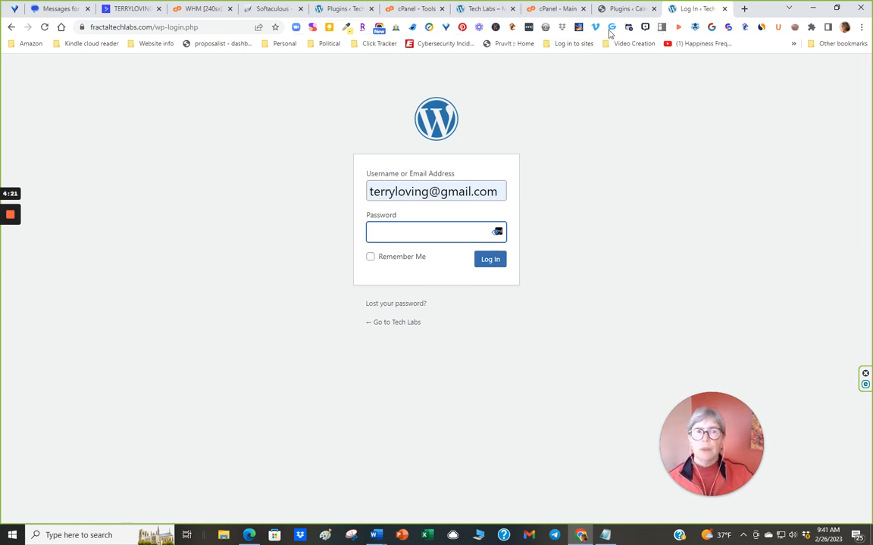
Switch to the Calming Down site's dashboard and look over its admin menu, including the Contact Form entries.
left_click(625, 8)
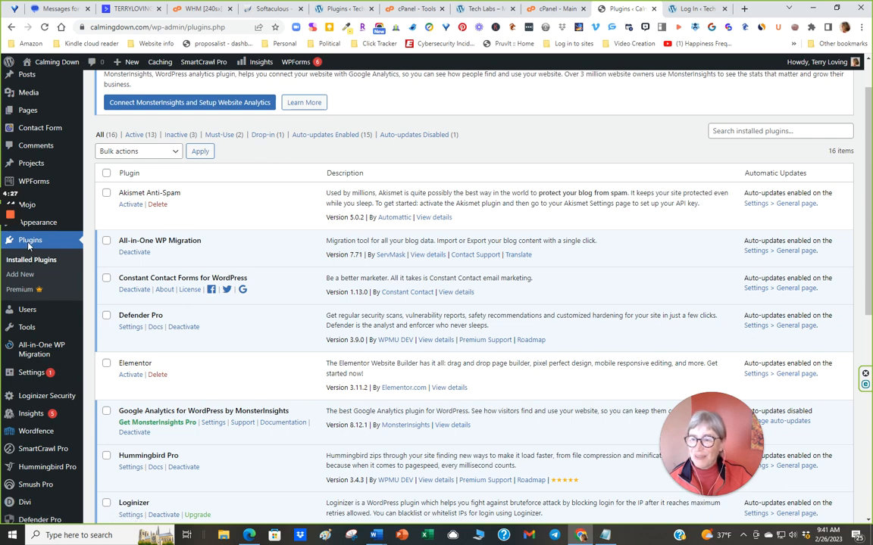
mouse_move(41, 184)
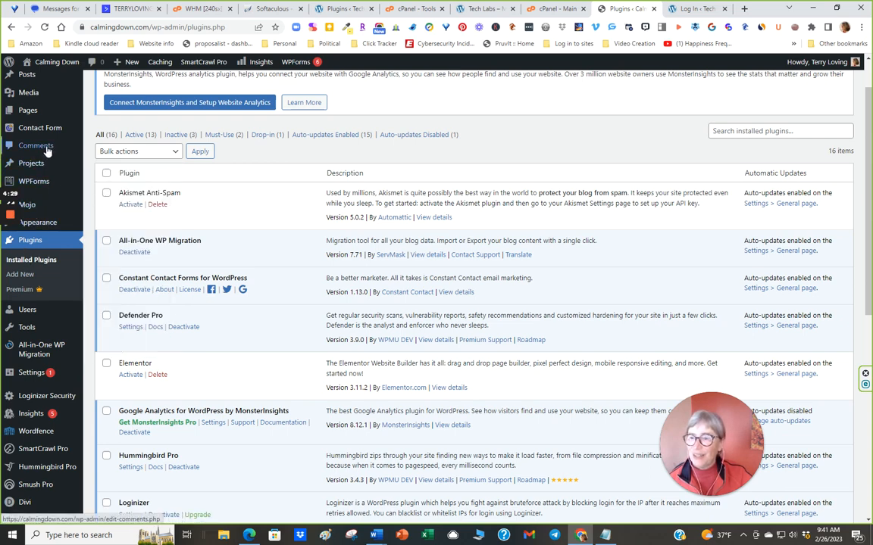
mouse_move(49, 134)
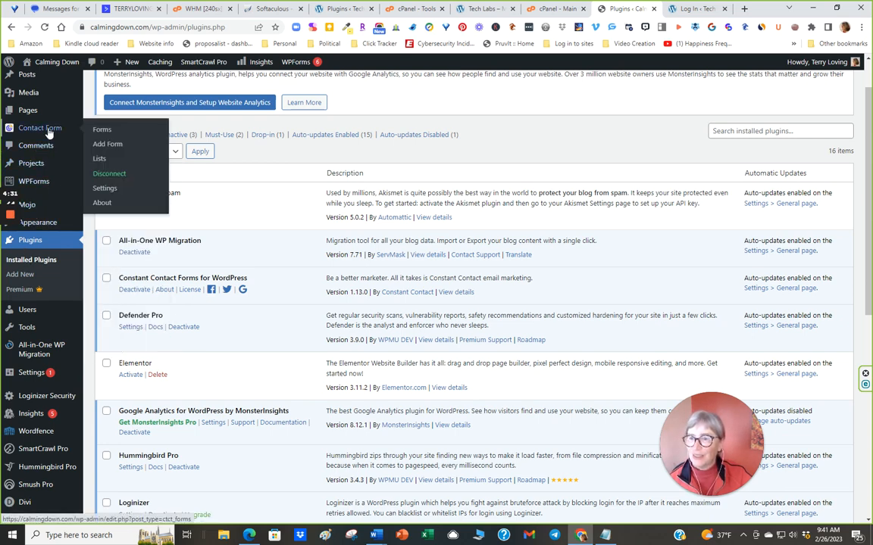
Return to the Tech Labs login page and clear the prefilled login form.
left_click(694, 8)
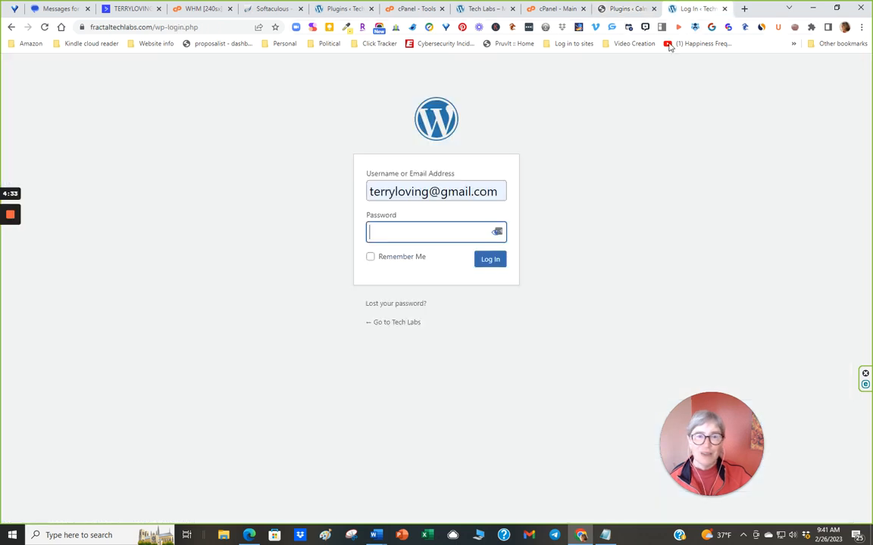
left_click(459, 191)
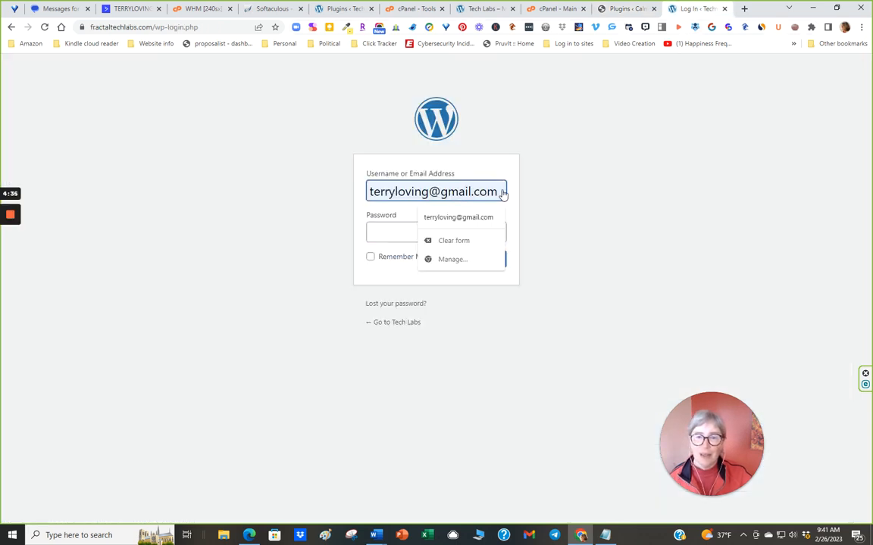
left_click(456, 241)
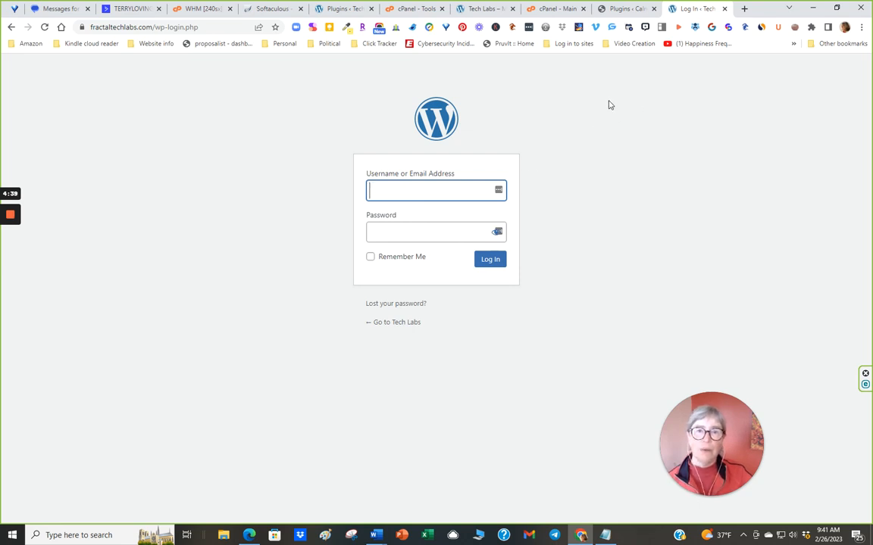
View the Tech Labs home page, return to its dashboard, and look over the menu sections from Posts to WPForms.
left_click(485, 9)
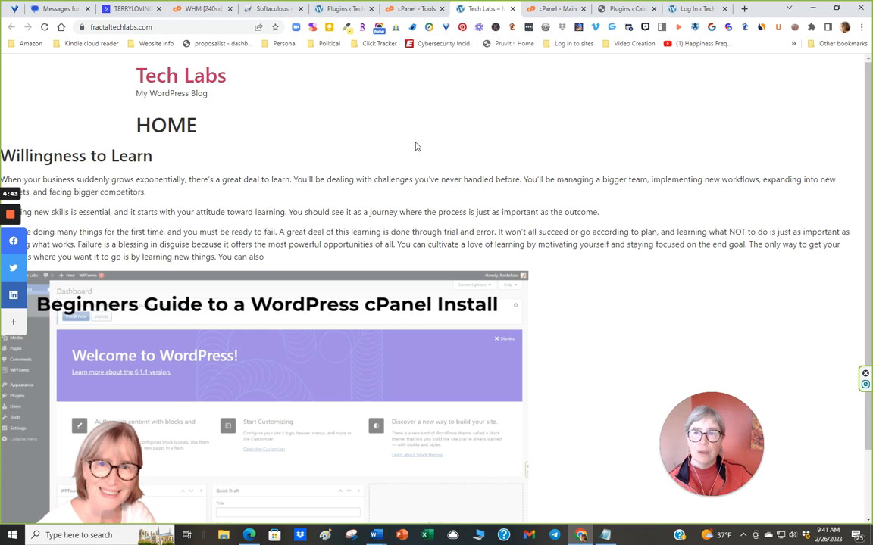
mouse_move(10, 278)
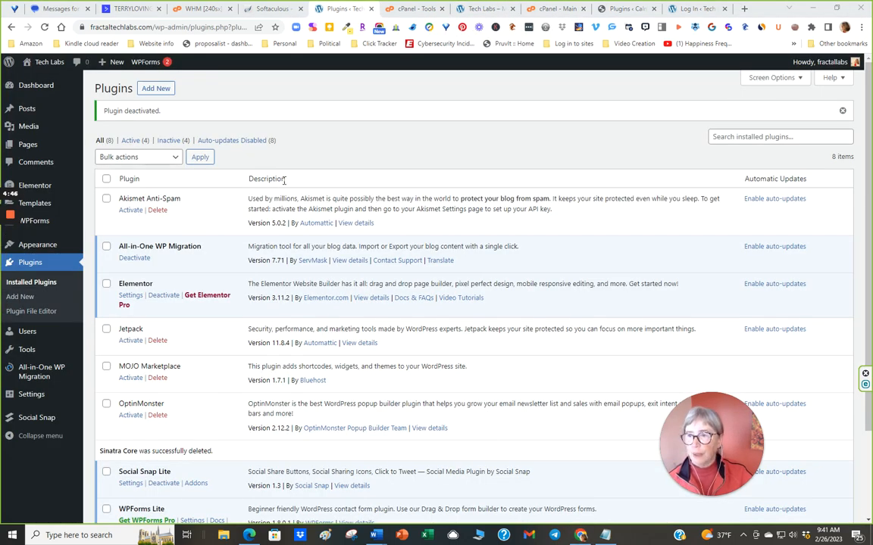
mouse_move(35, 88)
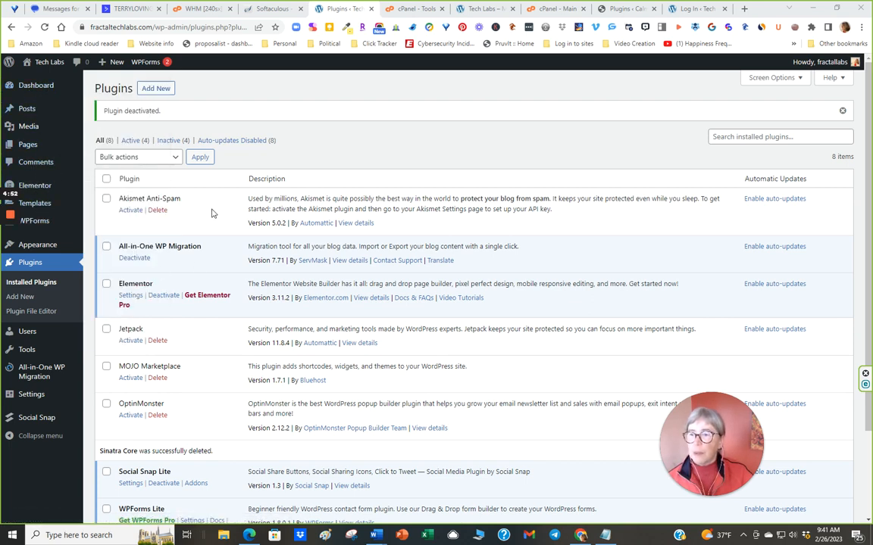
mouse_move(41, 200)
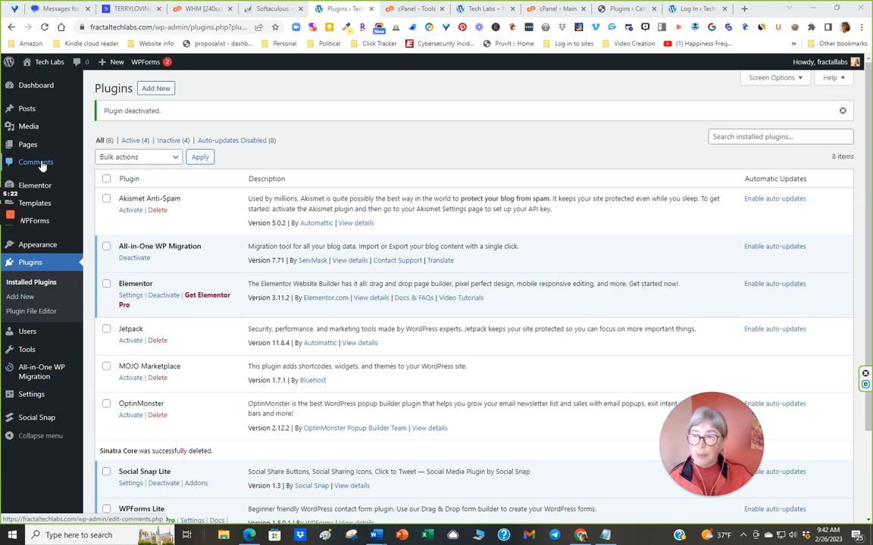
mouse_move(32, 148)
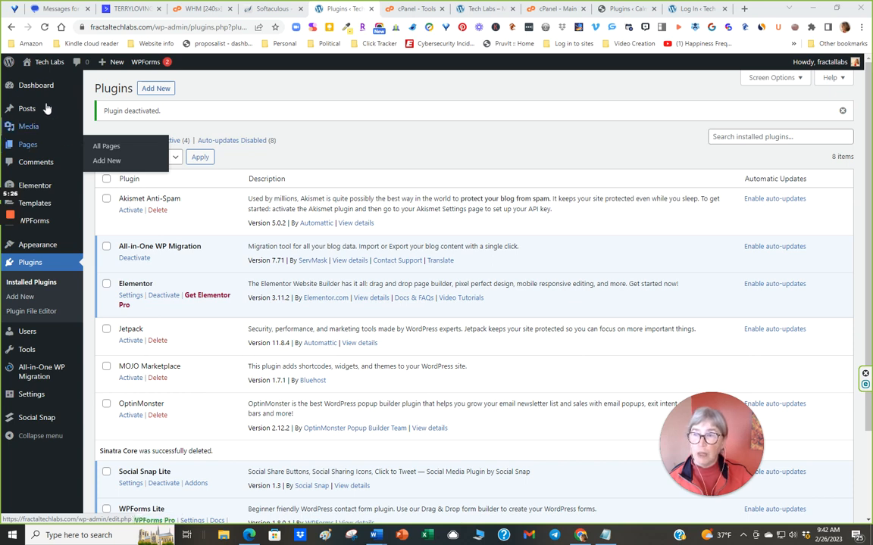
mouse_move(28, 110)
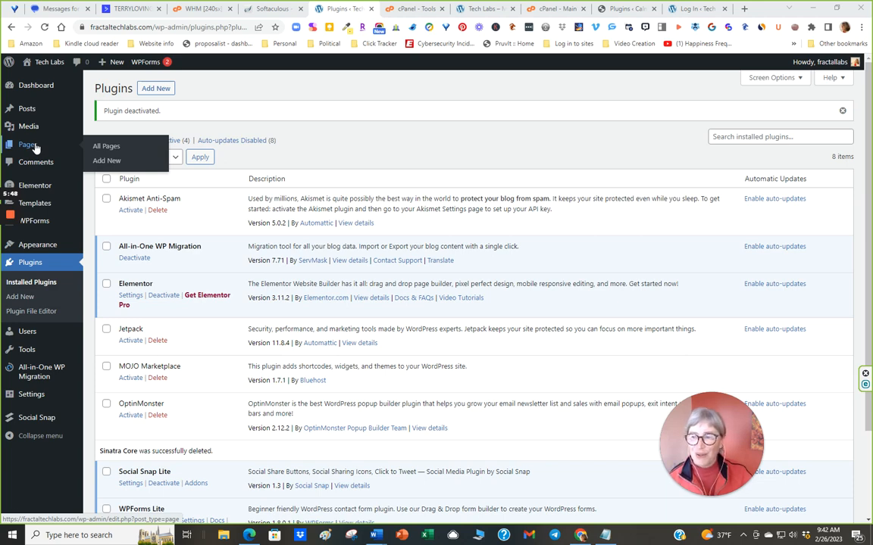
mouse_move(53, 222)
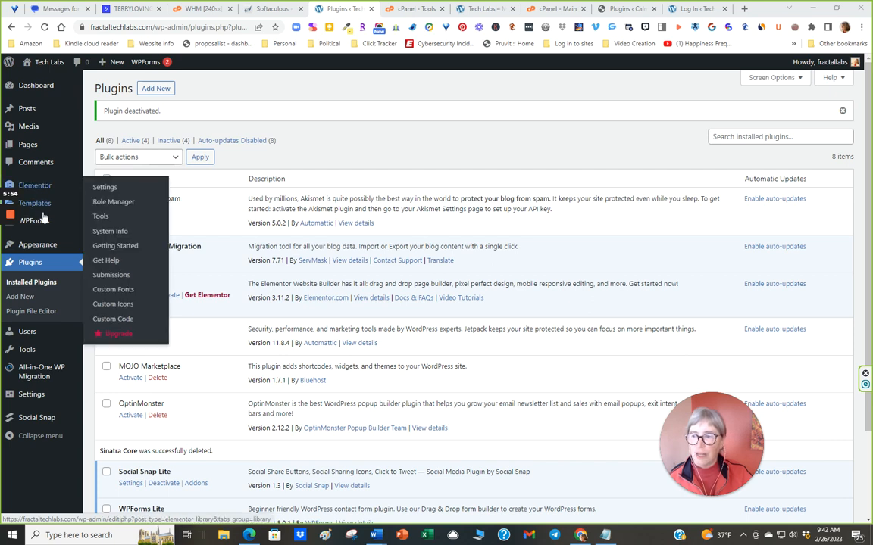
Delete the unused Twenty Twenty-One theme from the installed themes and confirm the deletion.
mouse_move(36, 248)
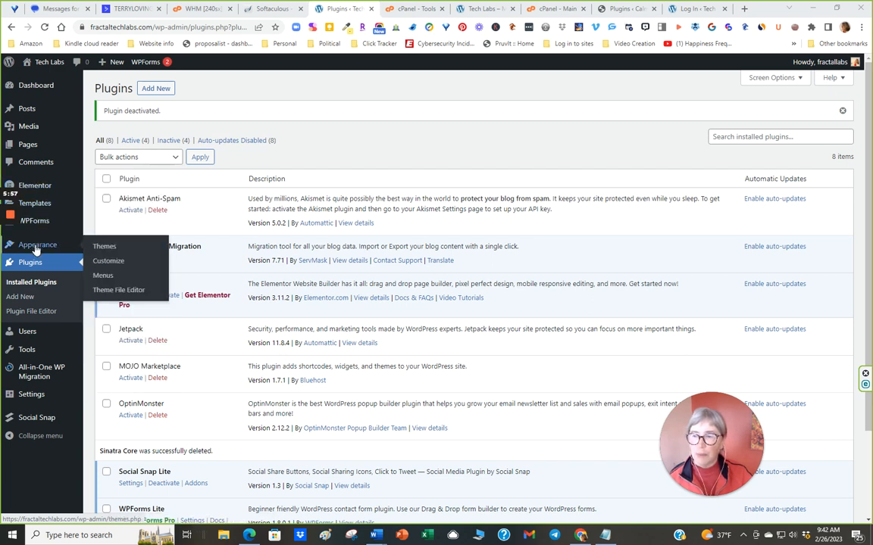
left_click(102, 248)
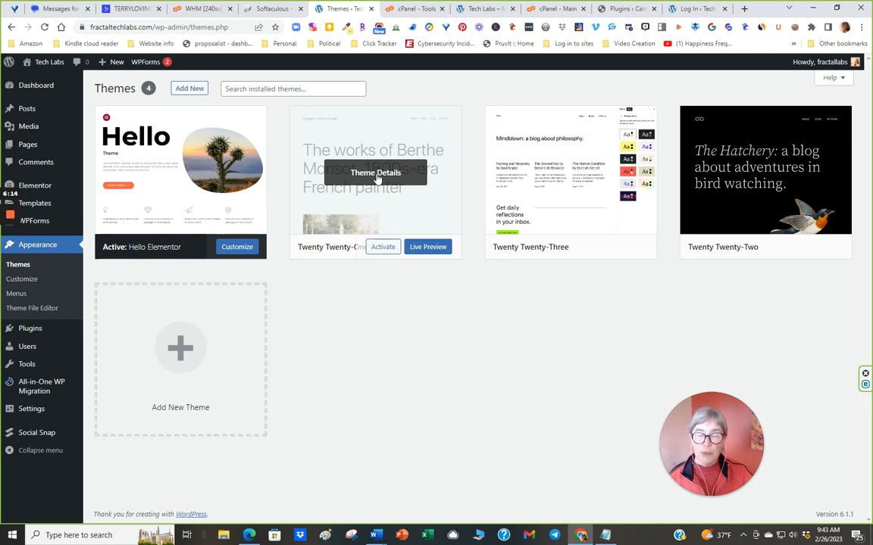
left_click(377, 174)
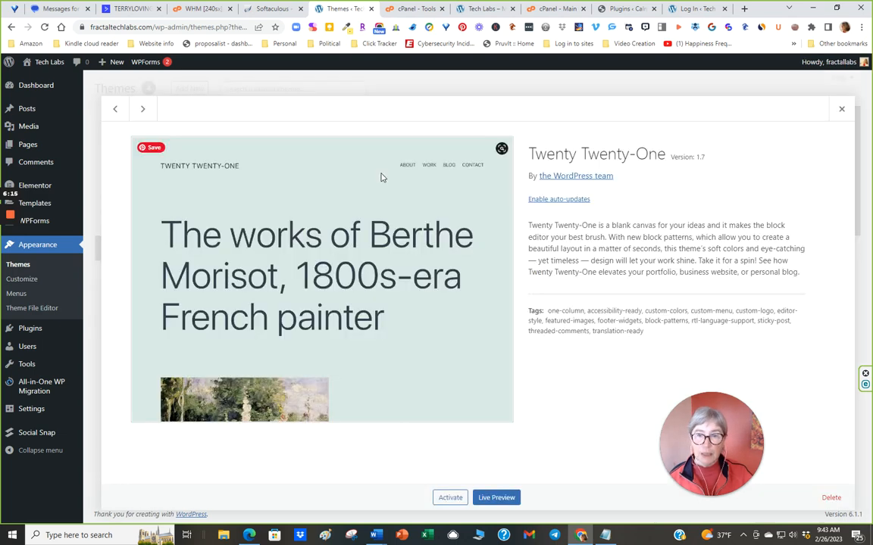
left_click(833, 498)
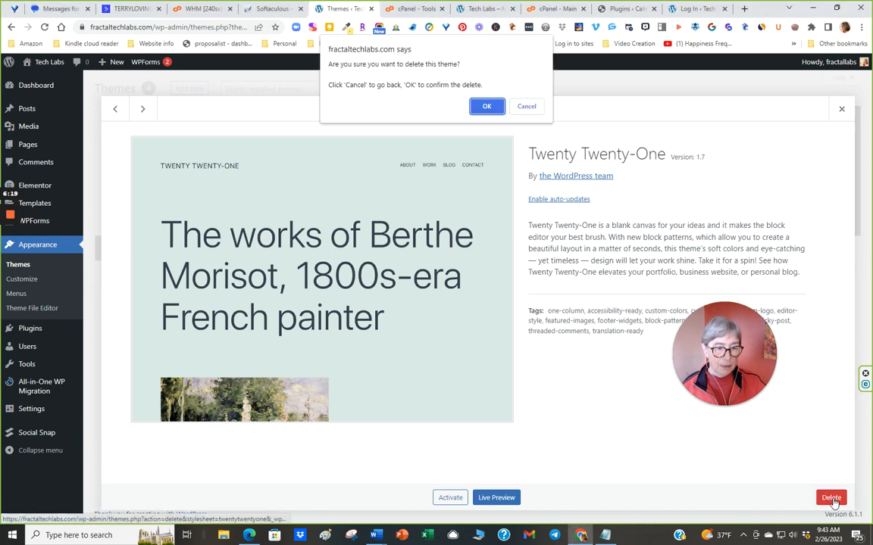
left_click(487, 106)
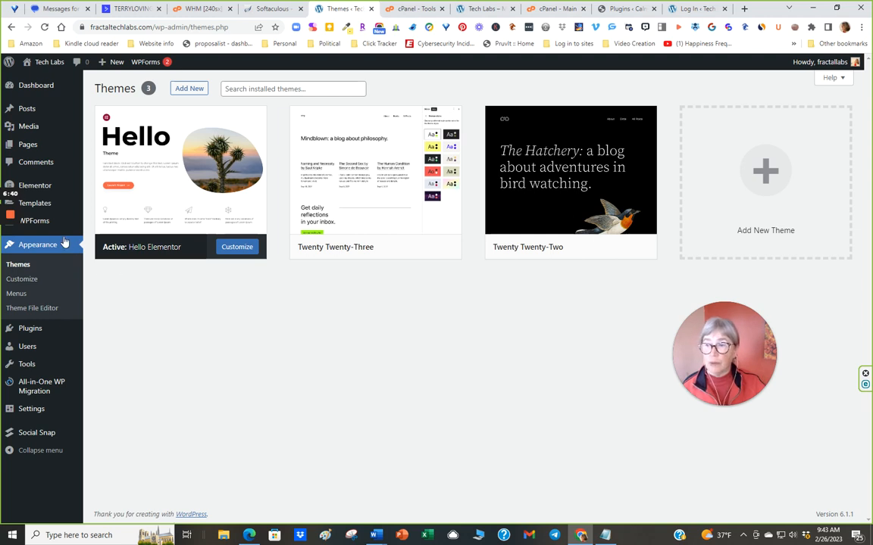
Review the Site Identity and Homepage Settings sections of the theme Customizer, and close it without changing anything.
left_click(45, 282)
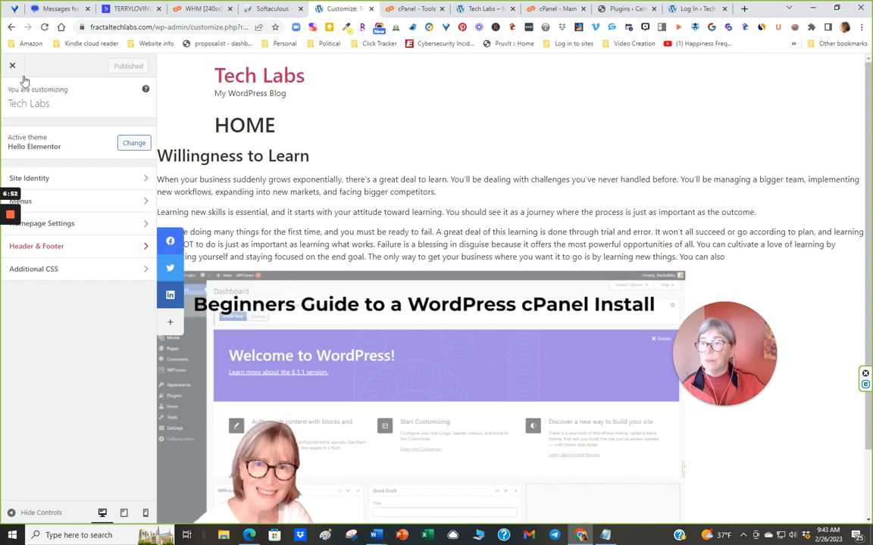
left_click(75, 178)
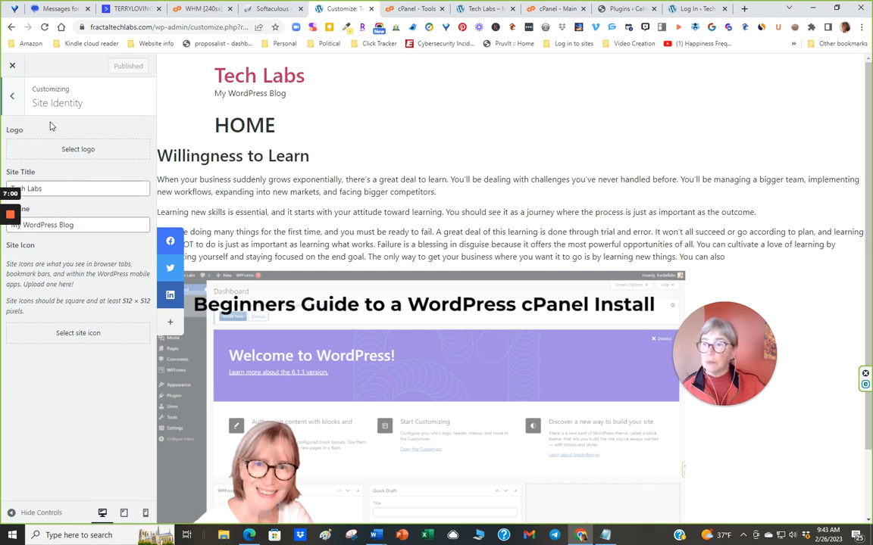
left_click(12, 102)
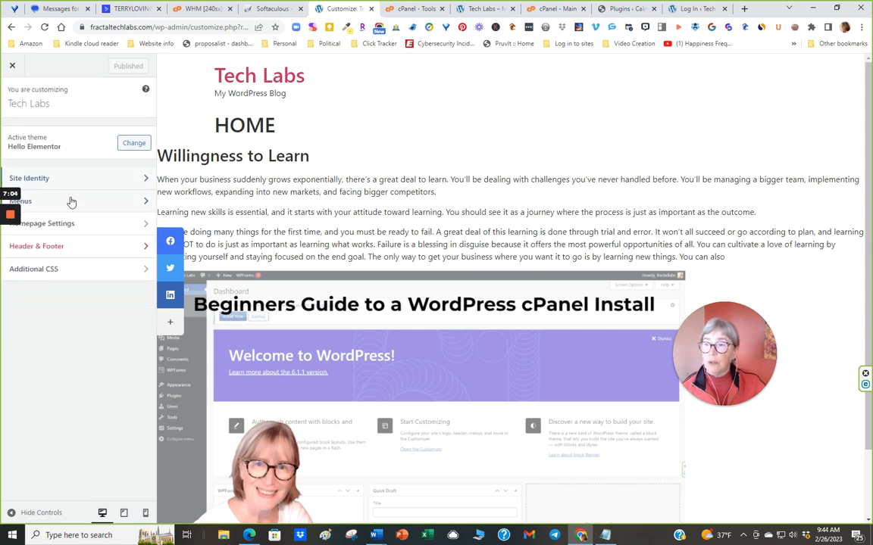
left_click(83, 225)
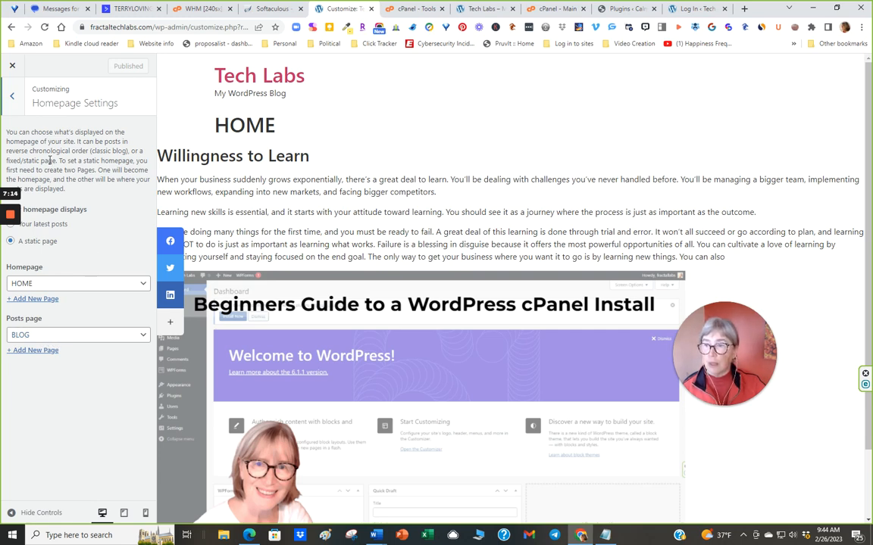
left_click(10, 97)
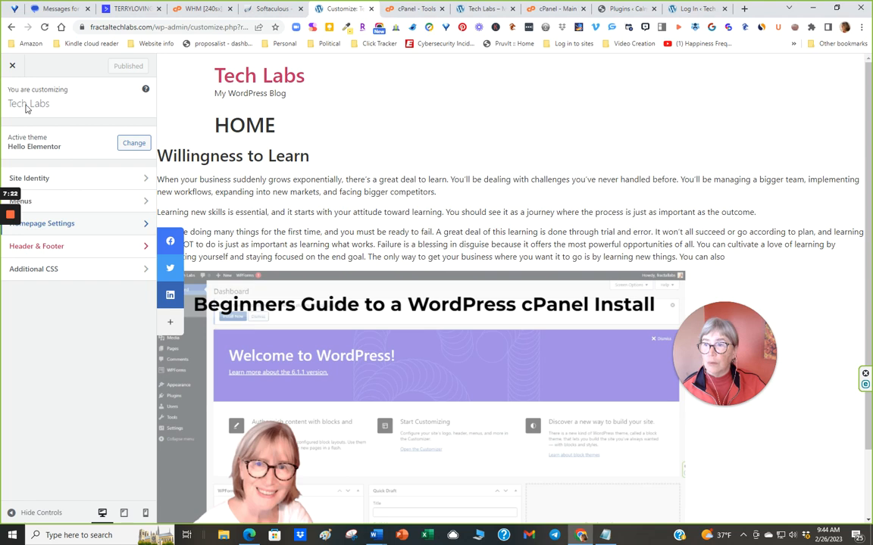
left_click(12, 68)
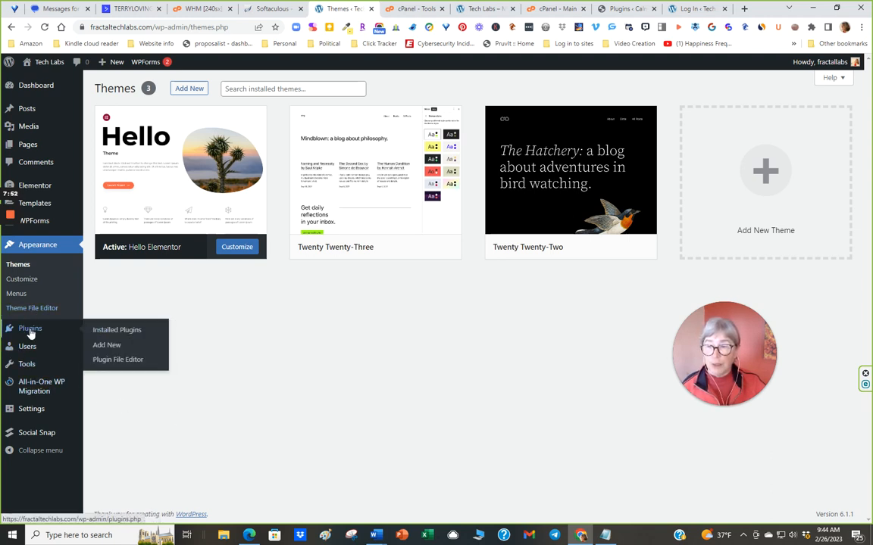
Open the list of installed plugins and examine the active and inactive ones, from Akismet Anti-Spam to WPForms Lite.
left_click(30, 331)
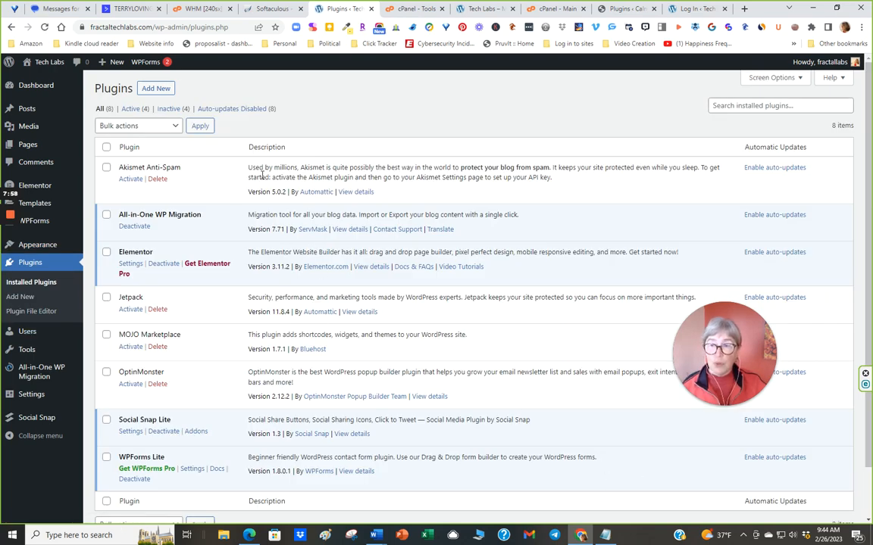
scroll(235, 177, "down", 1)
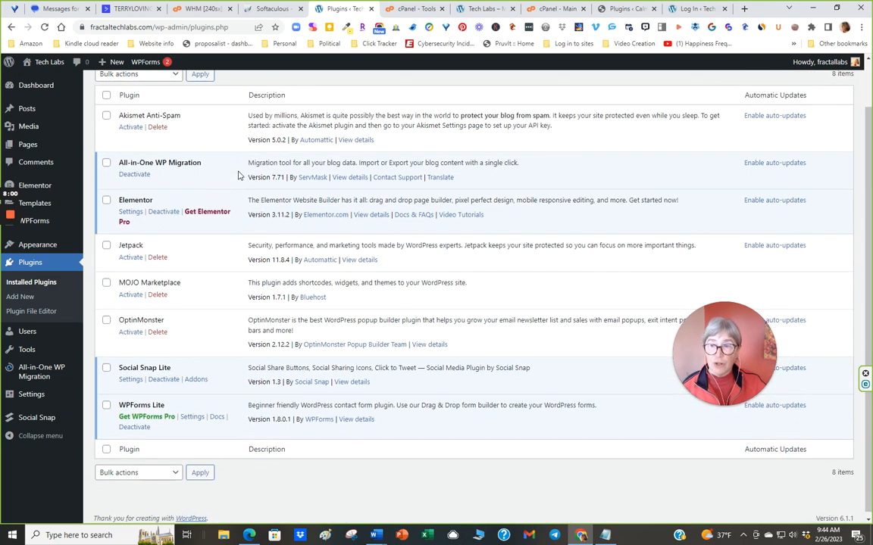
scroll(238, 178, "up", 1)
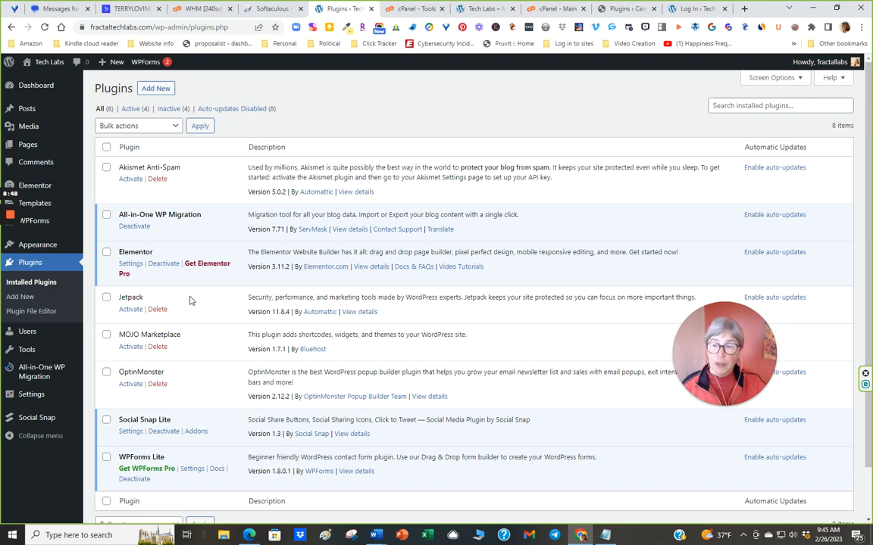
scroll(189, 301, "down", 1)
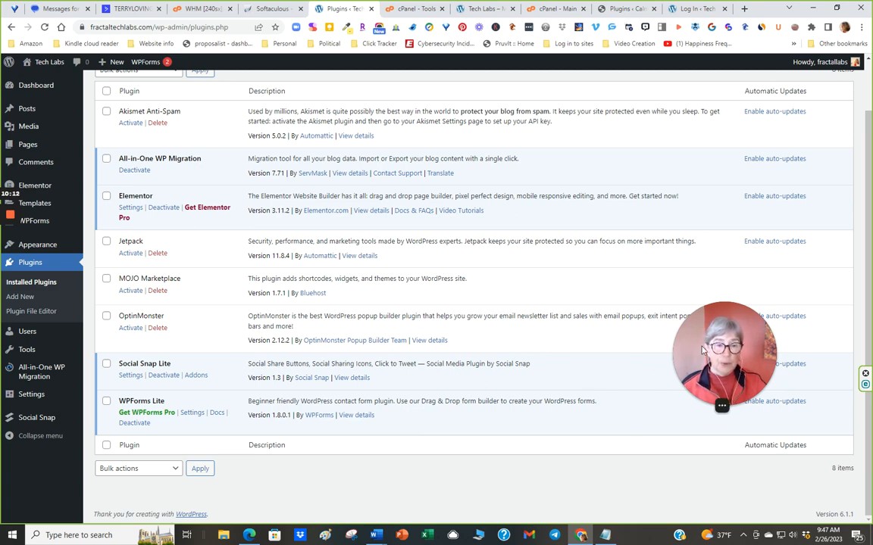
left_click_drag(700, 350, 705, 200)
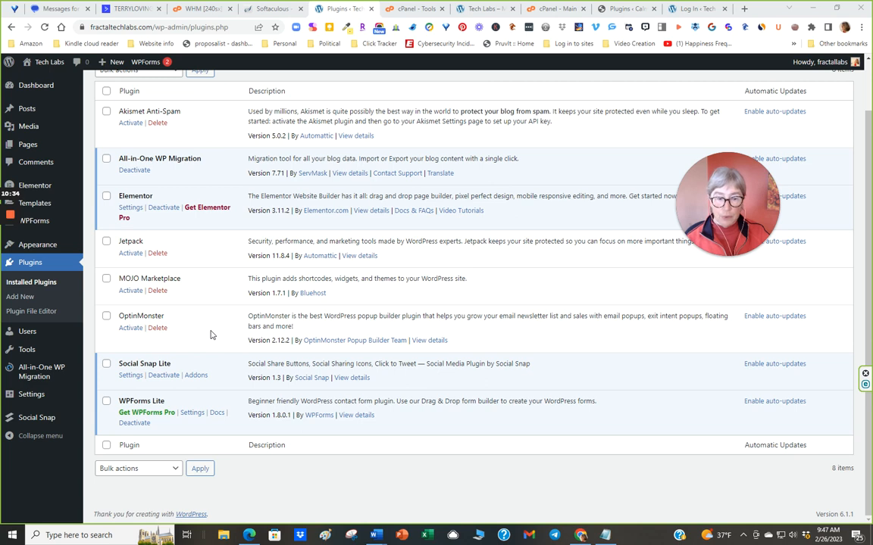
Start adding a new plugin and search the plugin directory for "SEO".
mouse_move(12, 238)
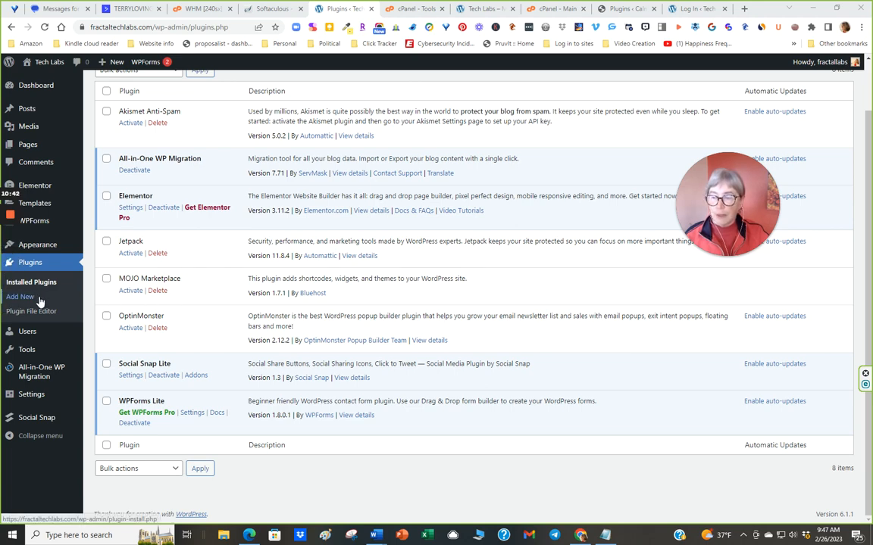
scroll(181, 306, "up", 2)
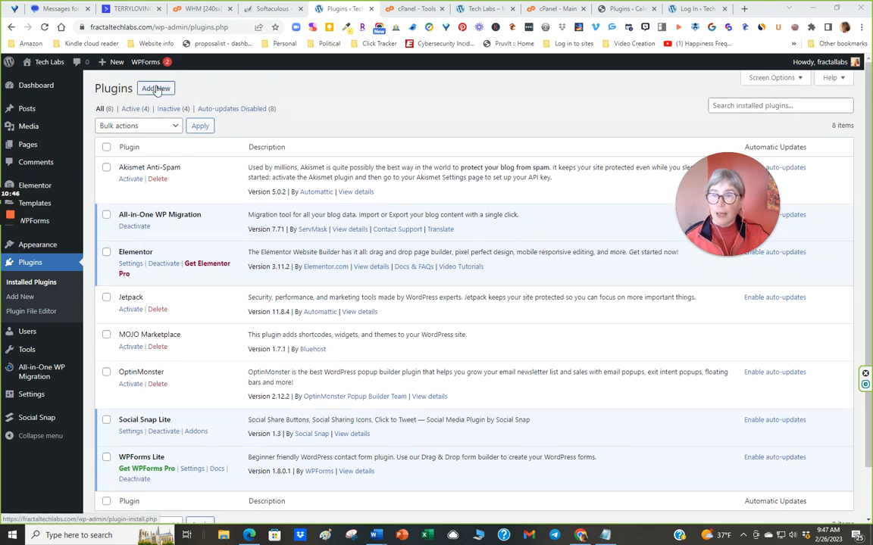
left_click(156, 88)
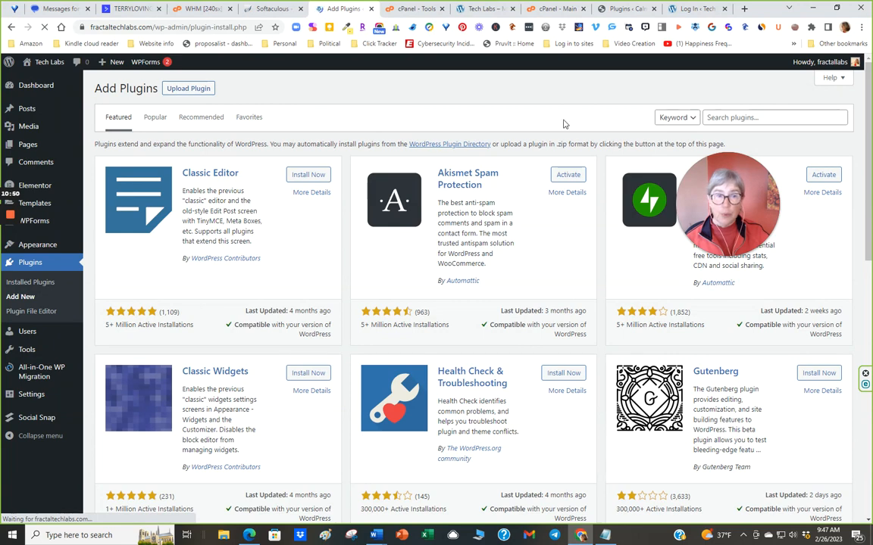
left_click(752, 117)
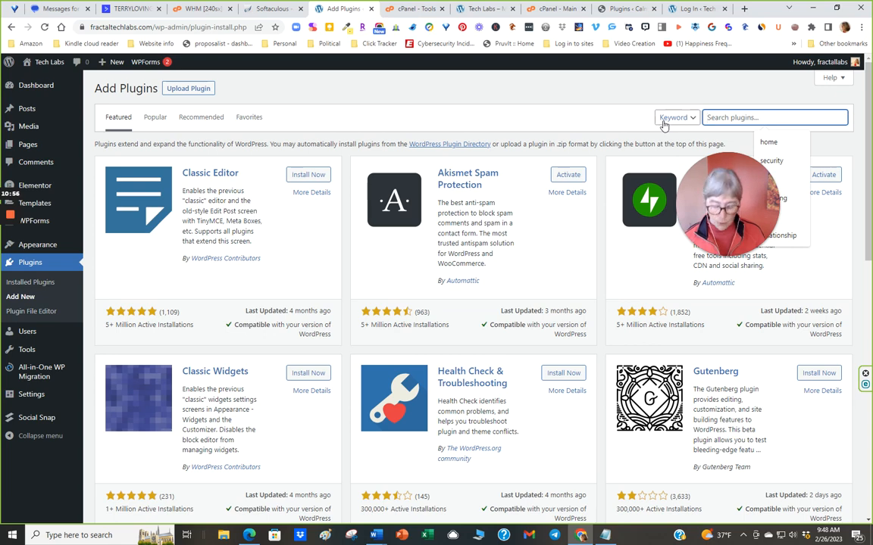
type("SEO")
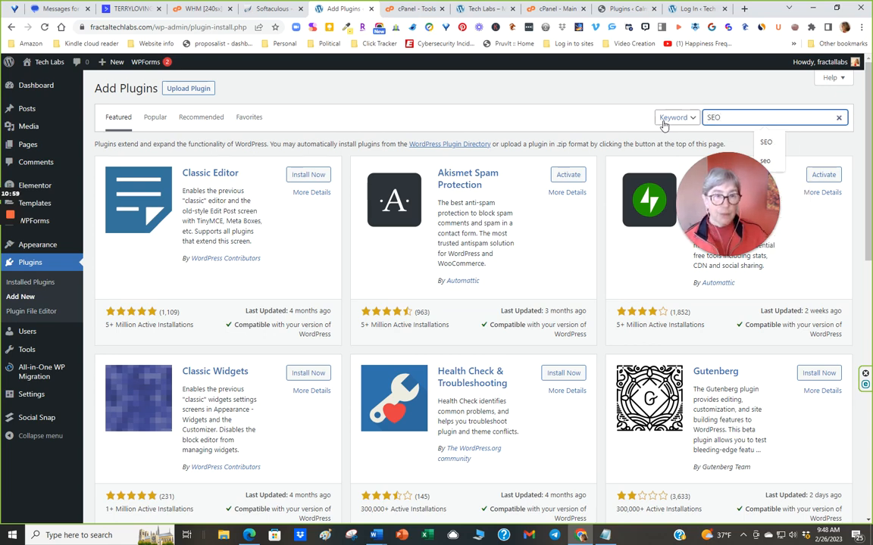
key("Return")
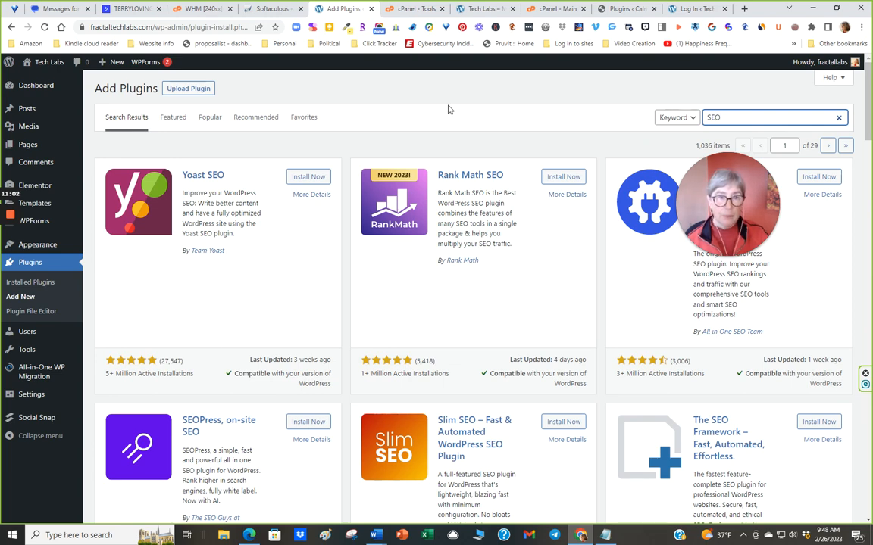
Install the Yoast SEO plugin from the SEO search results and activate it.
left_click_drag(741, 217, 820, 333)
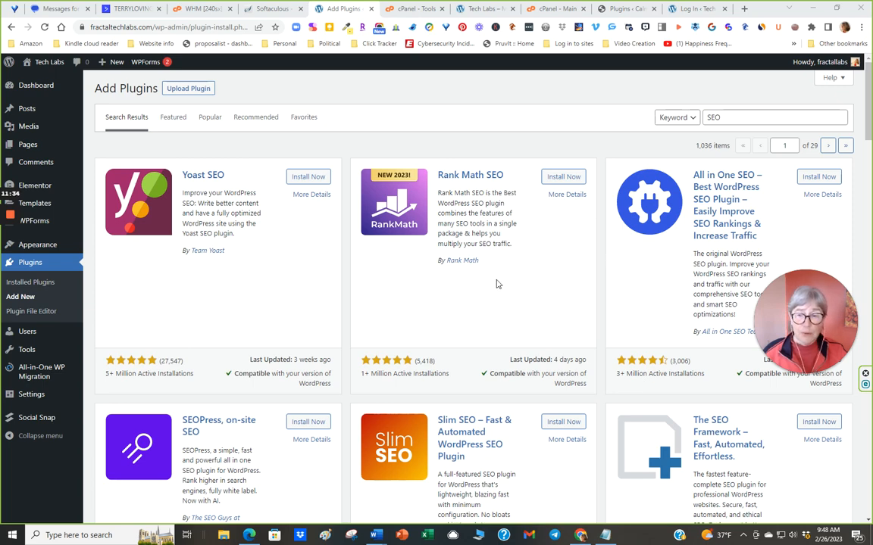
scroll(497, 284, "down", 3)
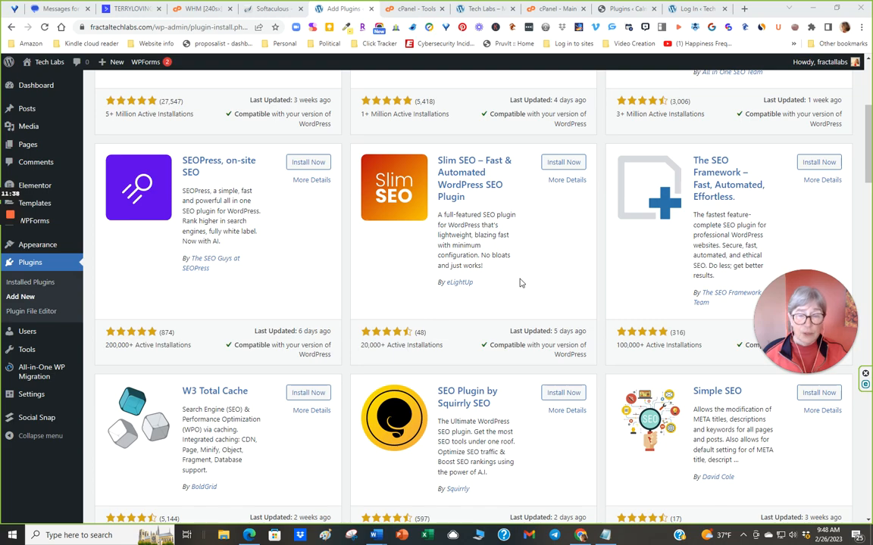
scroll(520, 284, "up", 3)
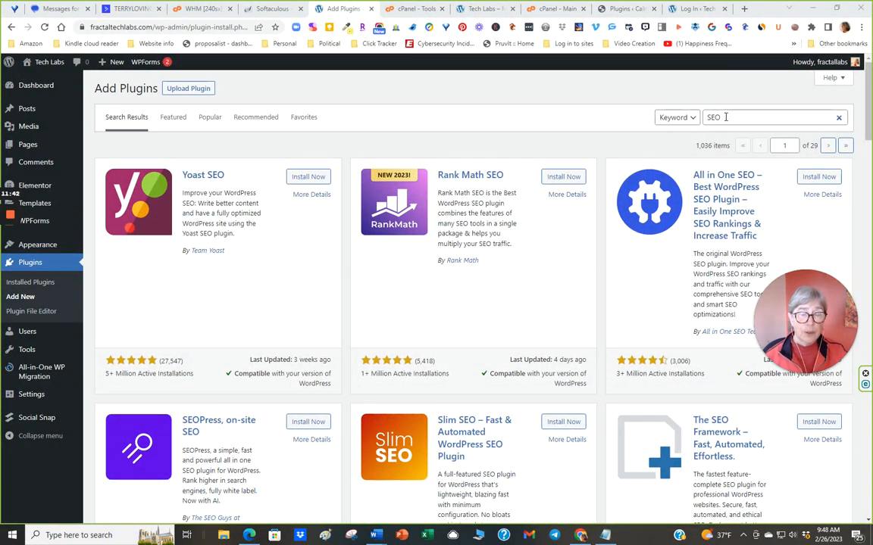
left_click(310, 180)
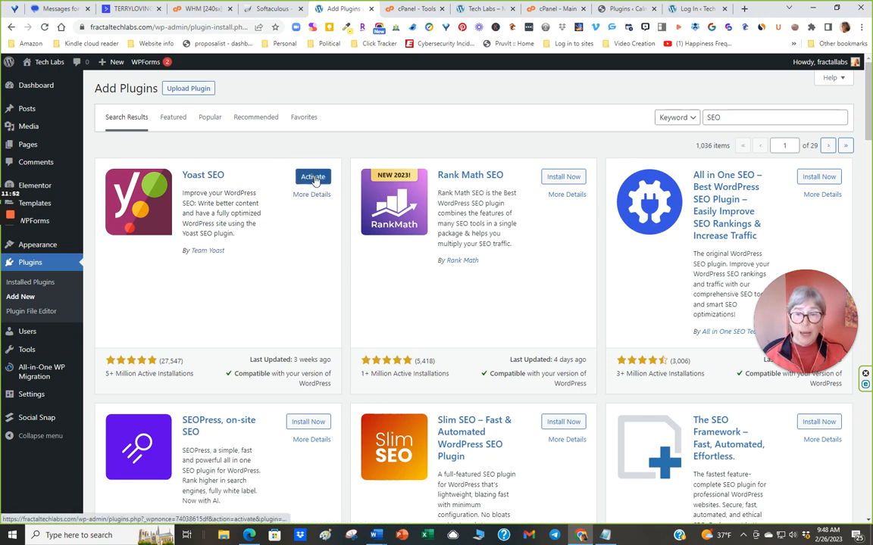
left_click(313, 177)
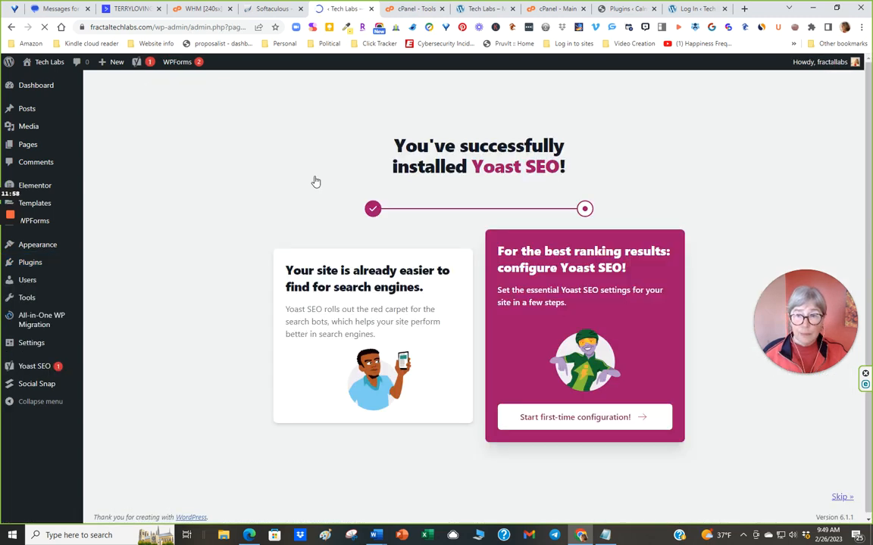
Open the list of installed plugins and look through it down to the Yoast SEO entry.
mouse_move(34, 267)
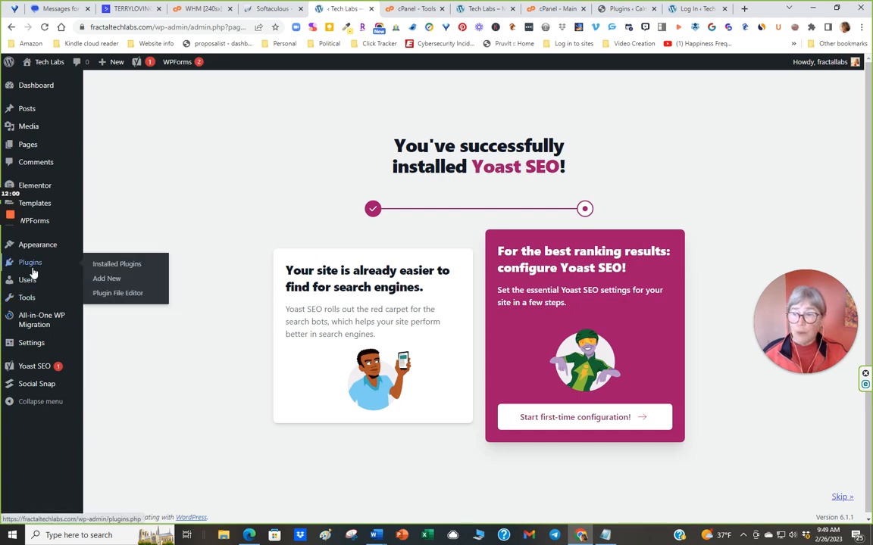
left_click(112, 265)
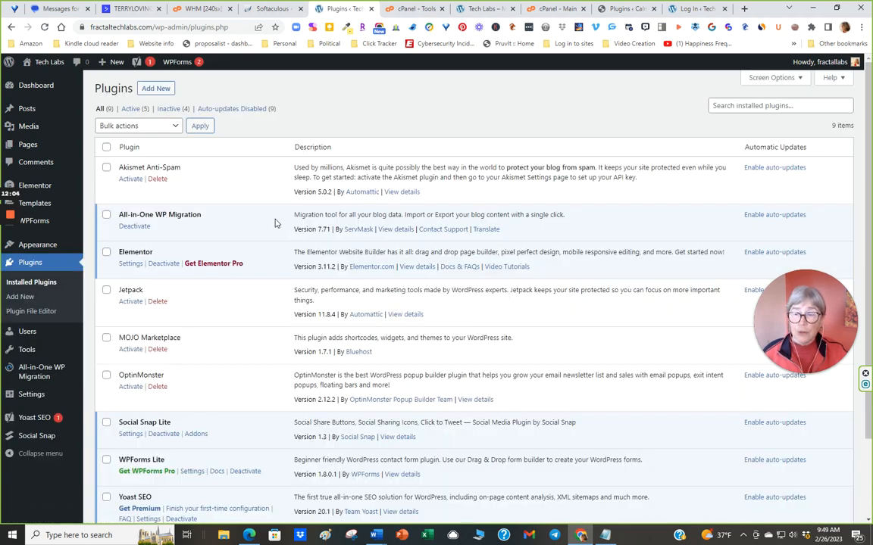
scroll(275, 223, "down", 2)
scroll(258, 278, "up", 2)
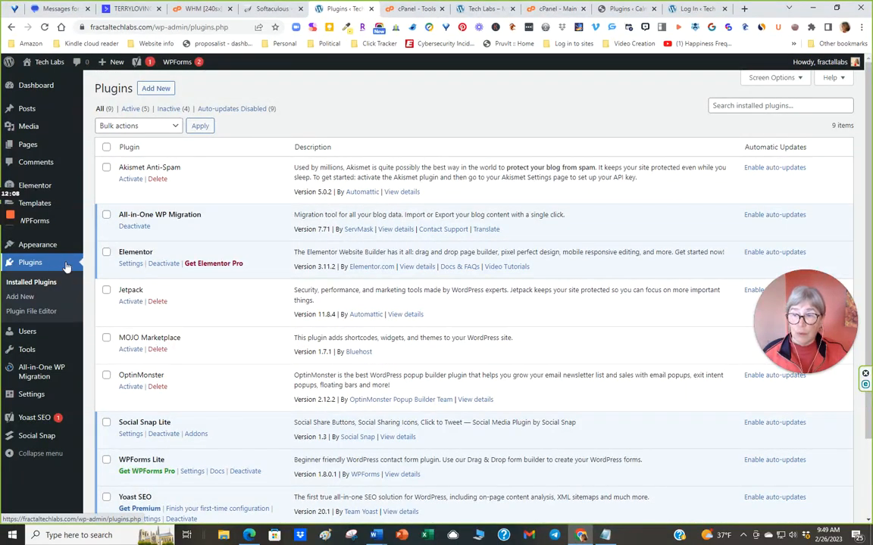
mouse_move(60, 424)
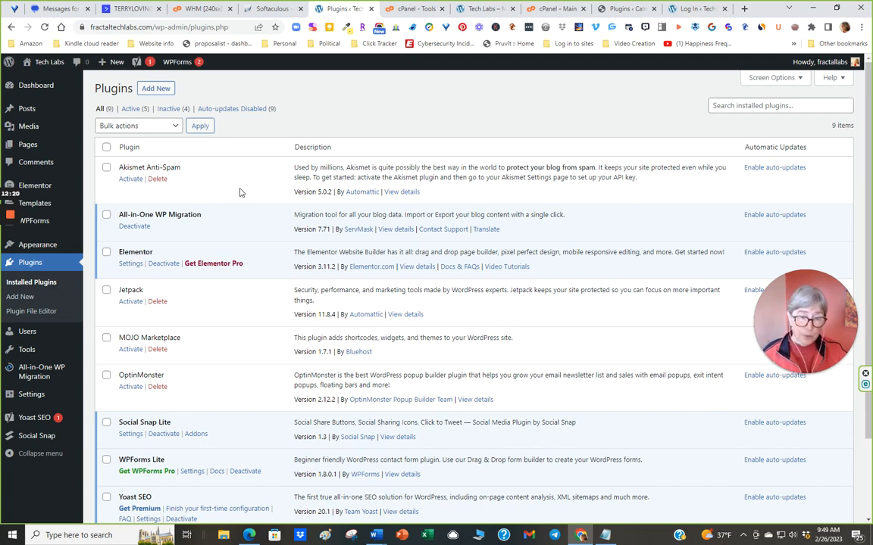
scroll(239, 193, "down", 3)
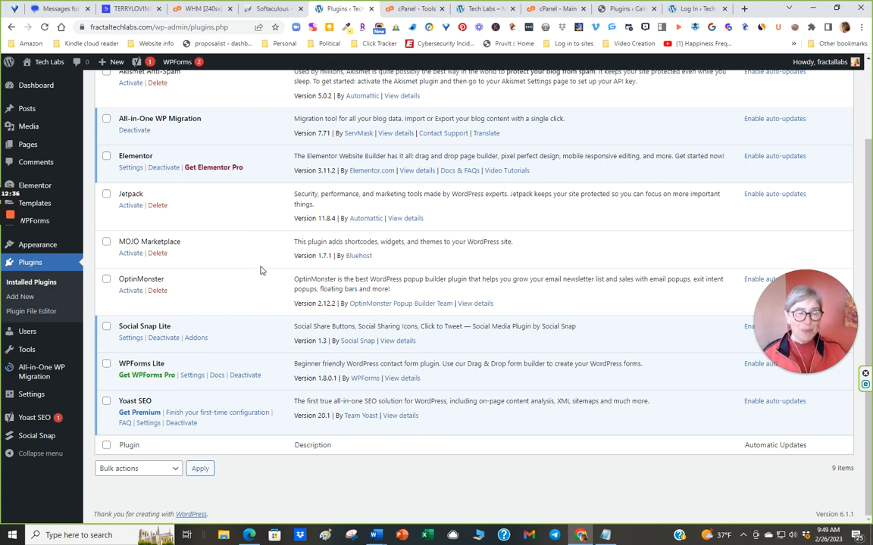
mouse_move(773, 312)
left_click_drag(773, 312, 724, 279)
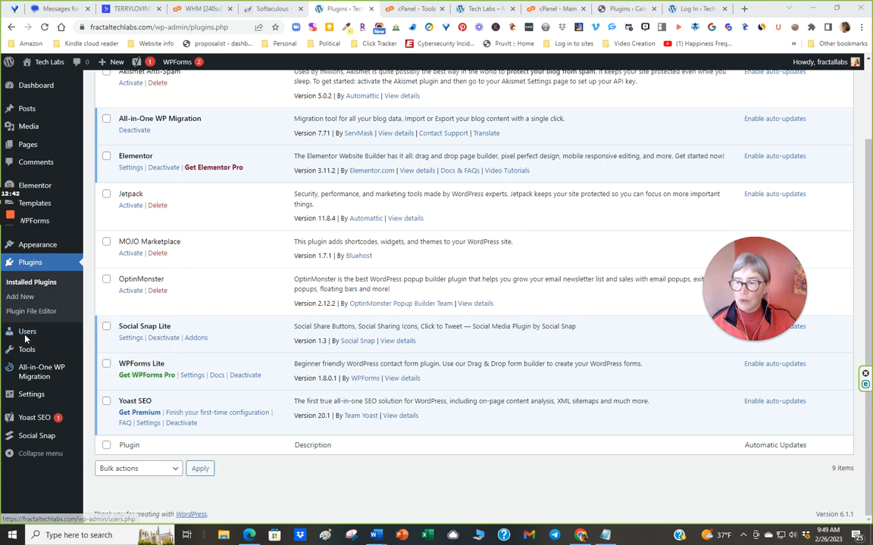
mouse_move(38, 334)
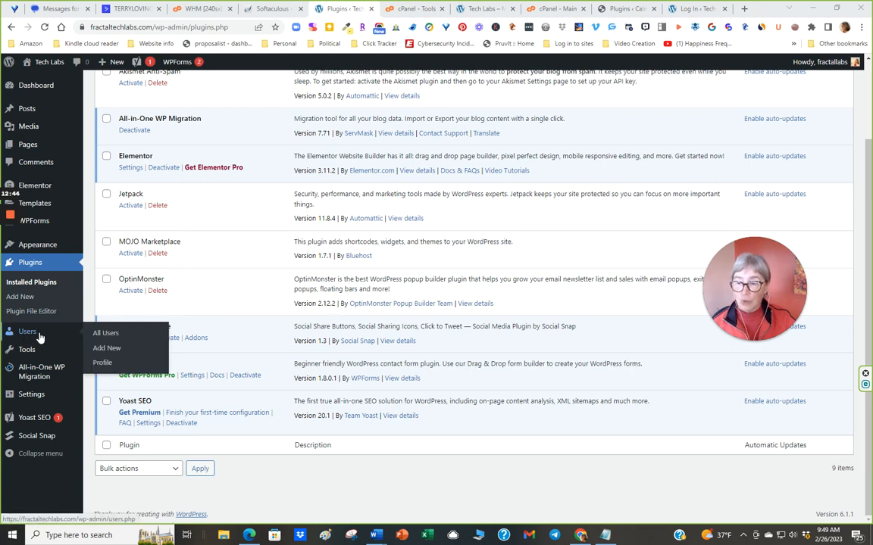
mouse_move(34, 352)
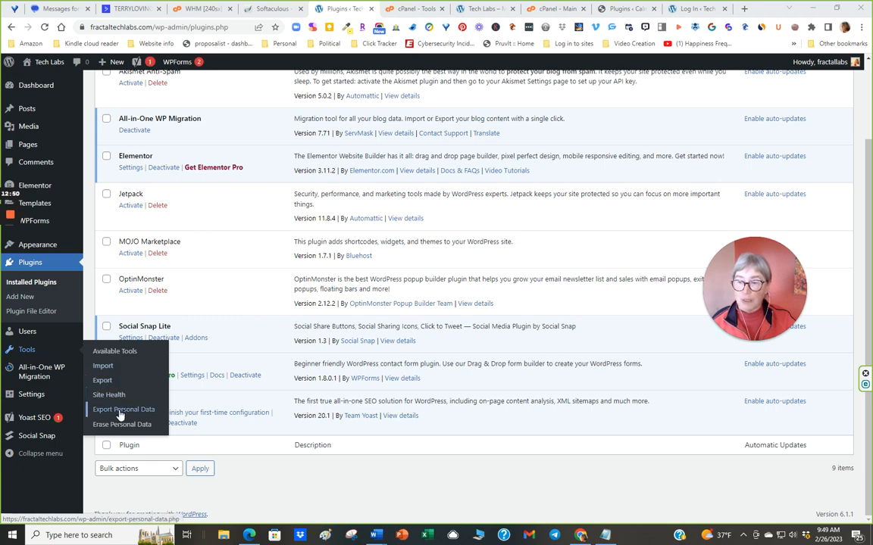
left_click(31, 351)
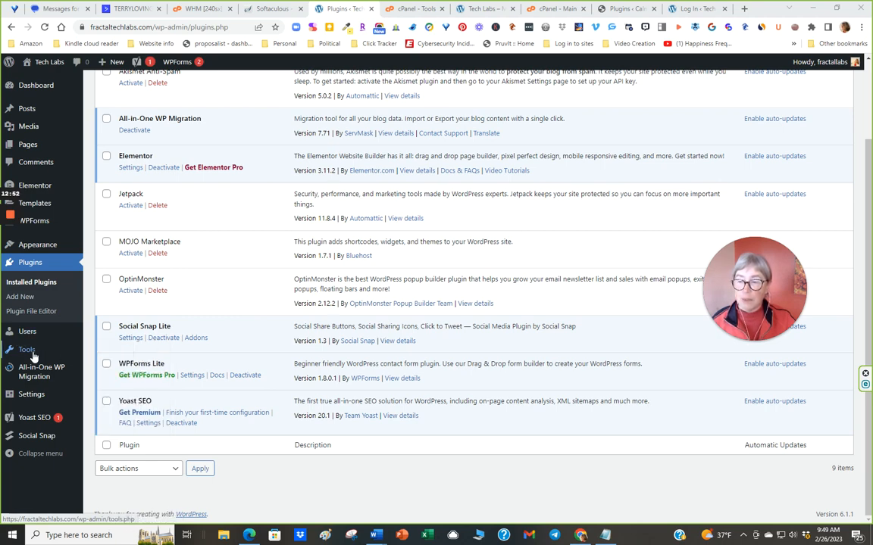
mouse_move(34, 353)
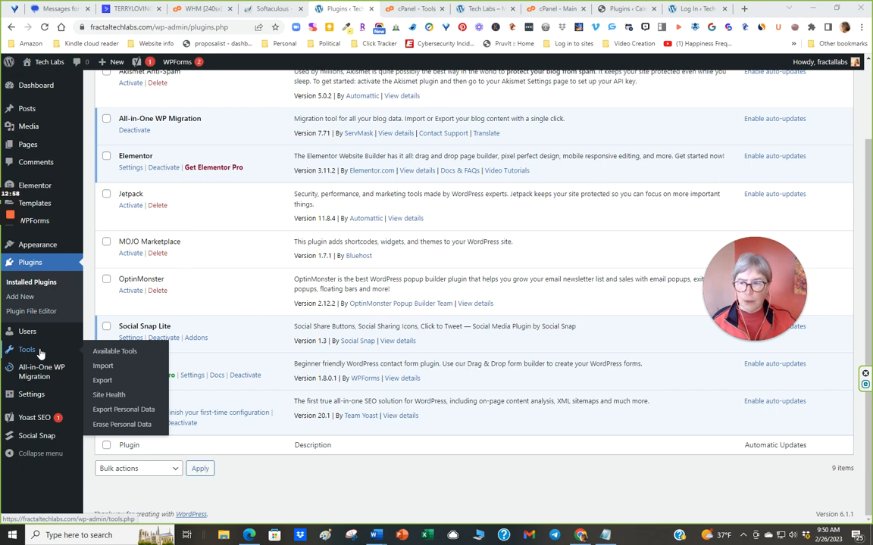
Review the General and Permalink settings, trying the Custom Structure permalink option without saving it.
left_click(38, 400)
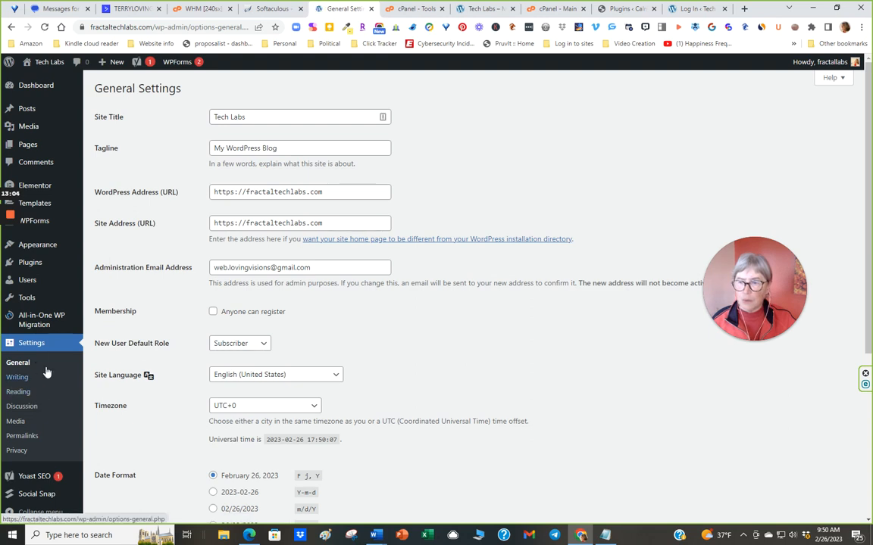
scroll(30, 371, "down", 2)
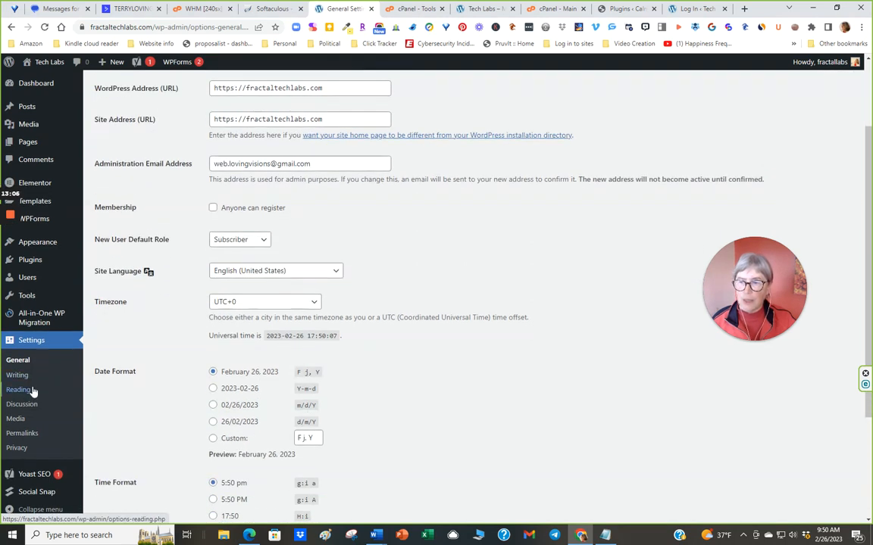
left_click(24, 434)
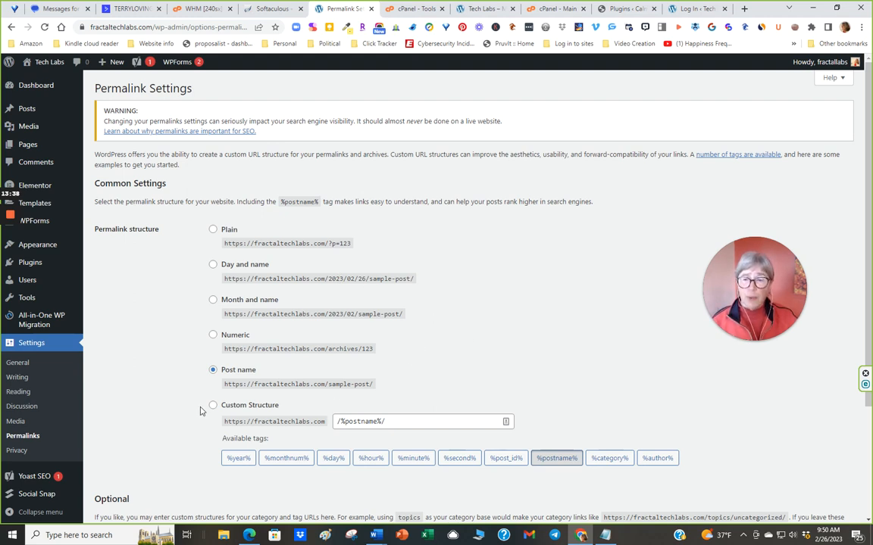
left_click(213, 370)
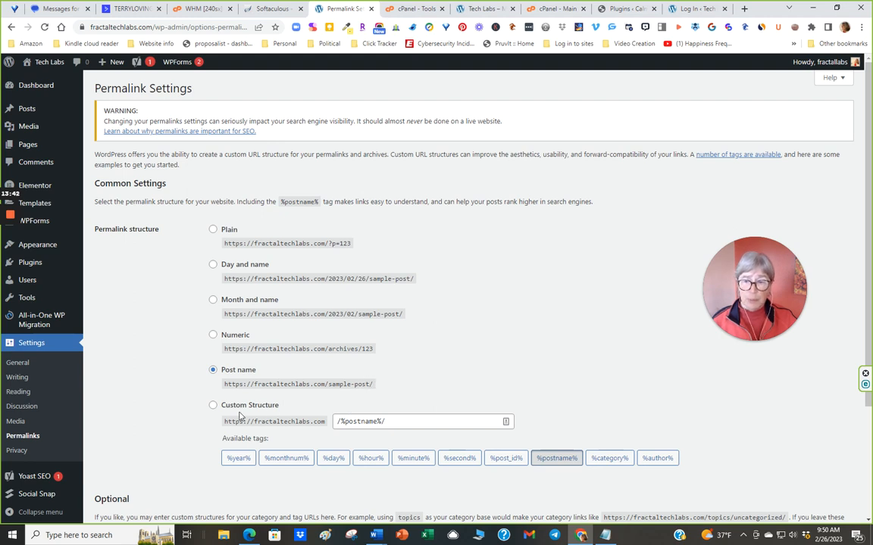
left_click(213, 406)
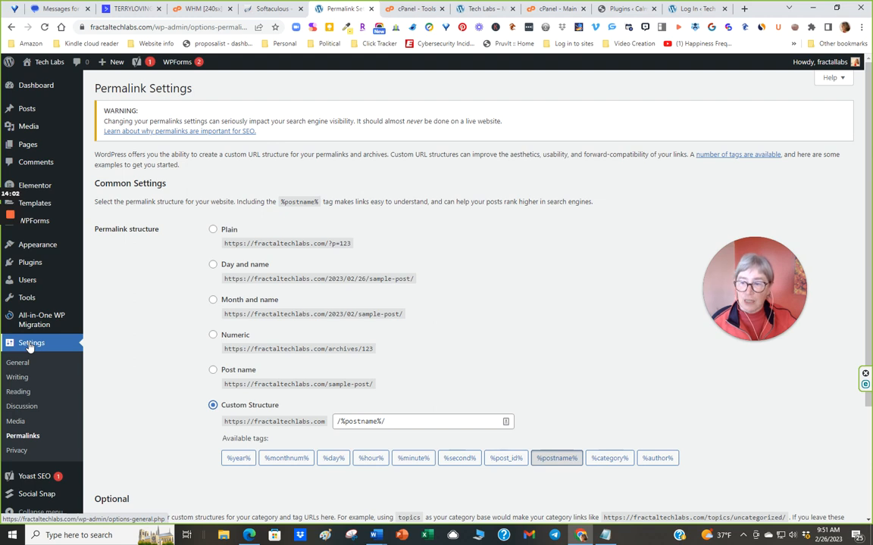
Review the Writing settings, including the default post category choices, and the Reading settings without changing anything.
left_click(15, 378)
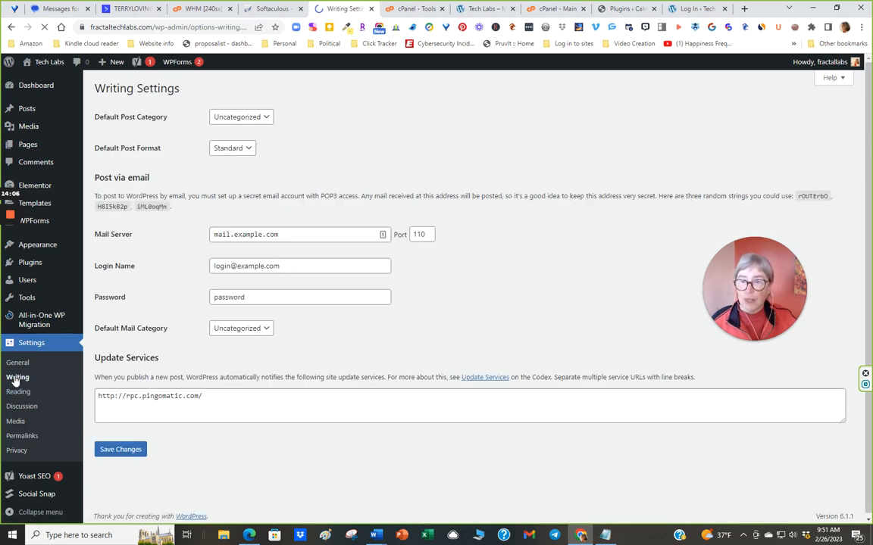
left_click(267, 118)
left_click(267, 119)
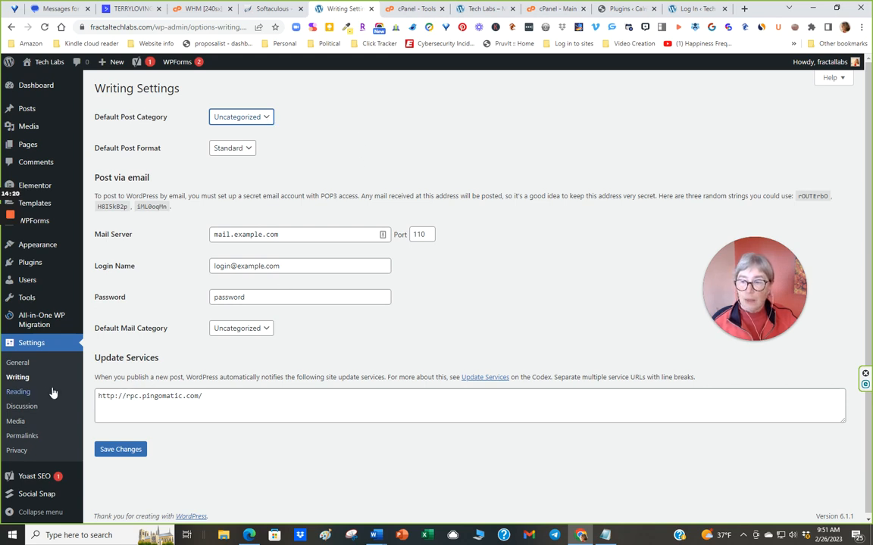
left_click(26, 396)
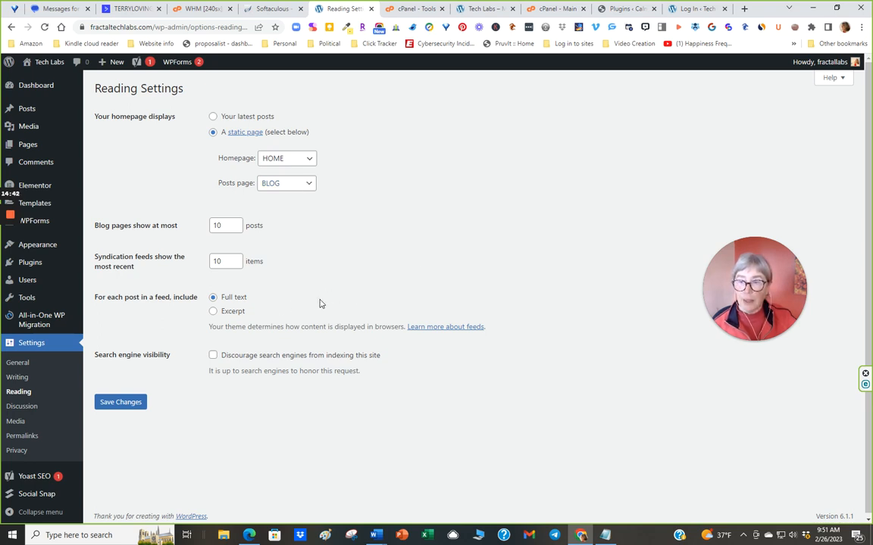
scroll(46, 278, "down", 1)
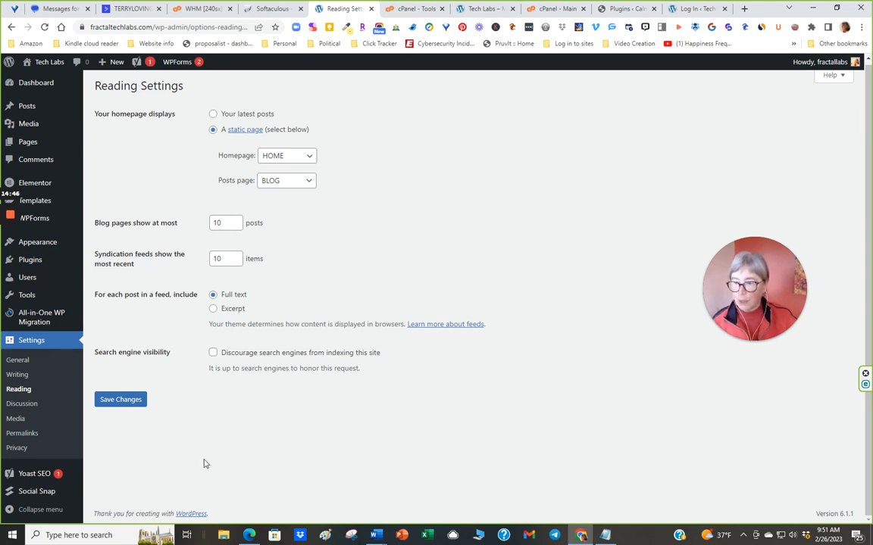
mouse_move(27, 475)
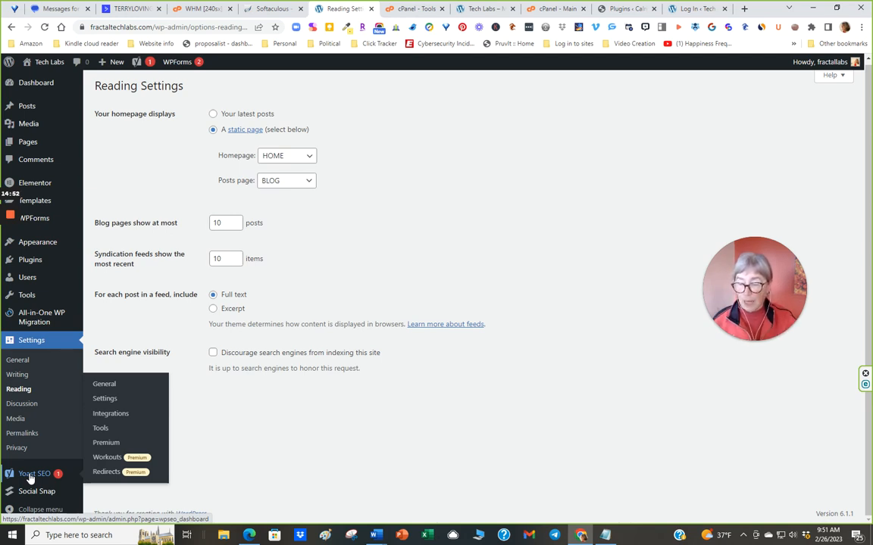
mouse_move(27, 493)
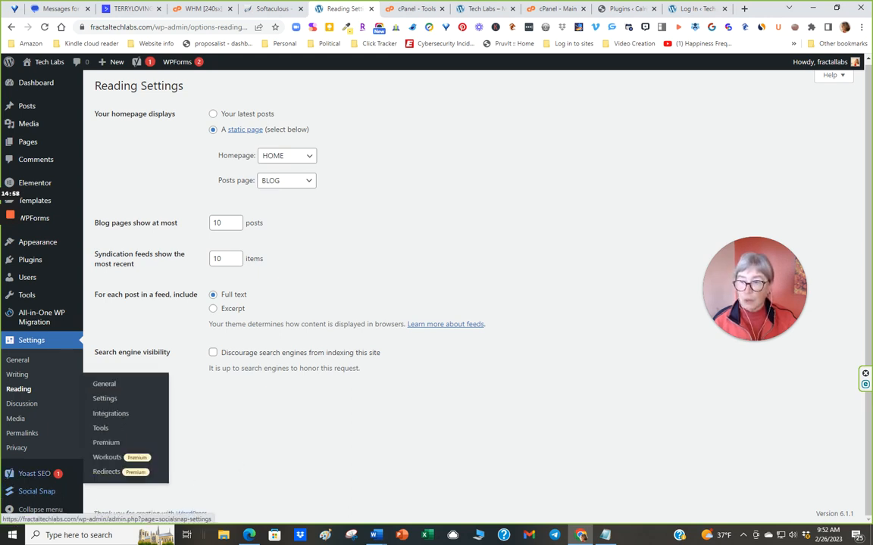
mouse_move(53, 208)
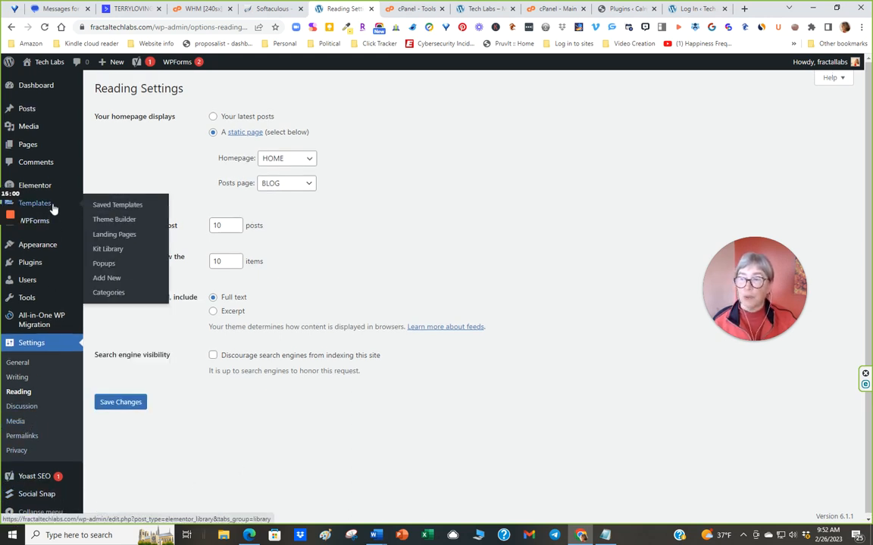
mouse_move(47, 69)
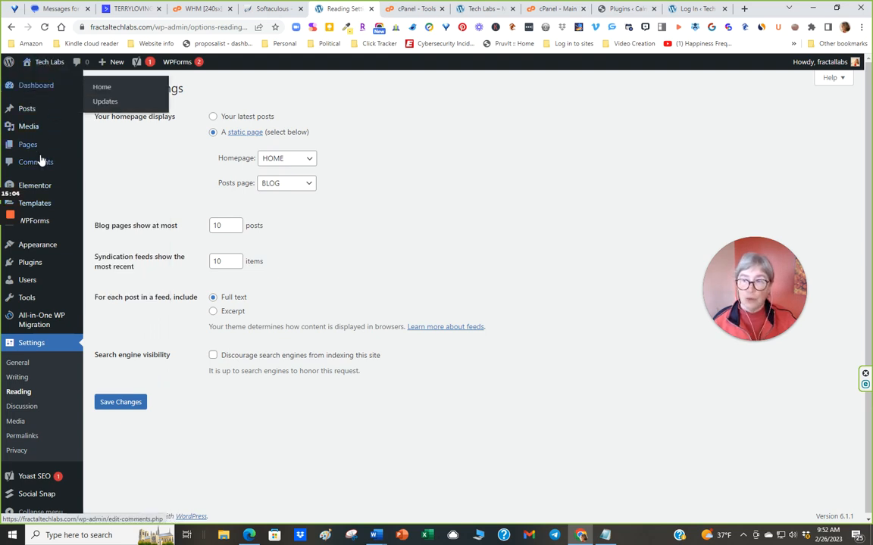
mouse_move(28, 141)
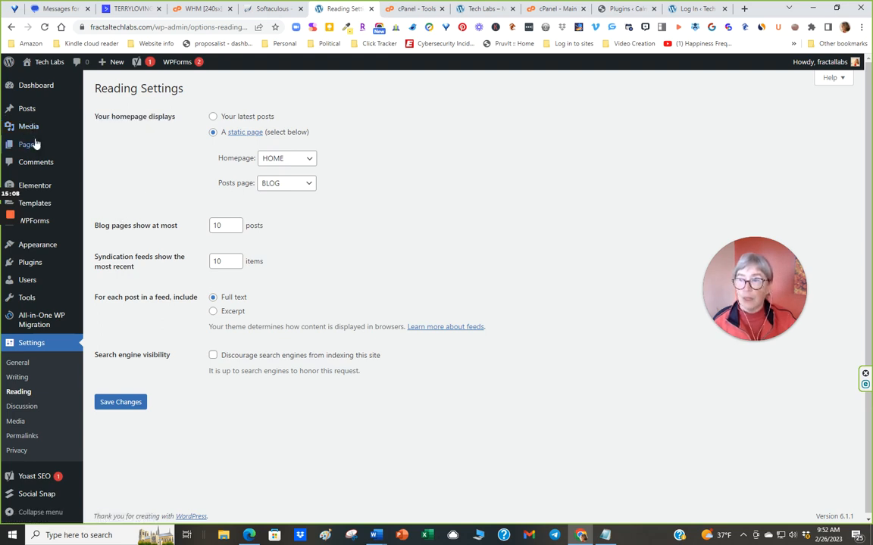
mouse_move(28, 112)
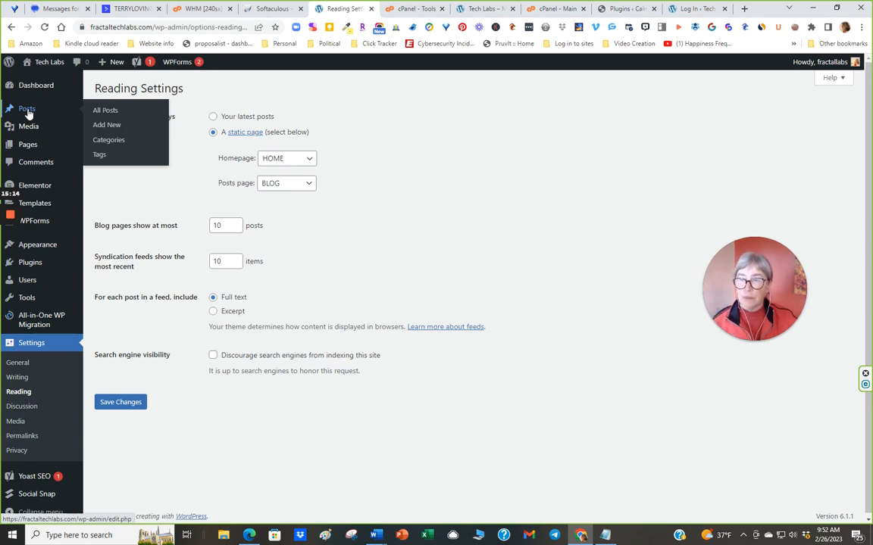
Open the list of pages, view the published BLOG page in a new browser tab, and return to the page list.
left_click(28, 147)
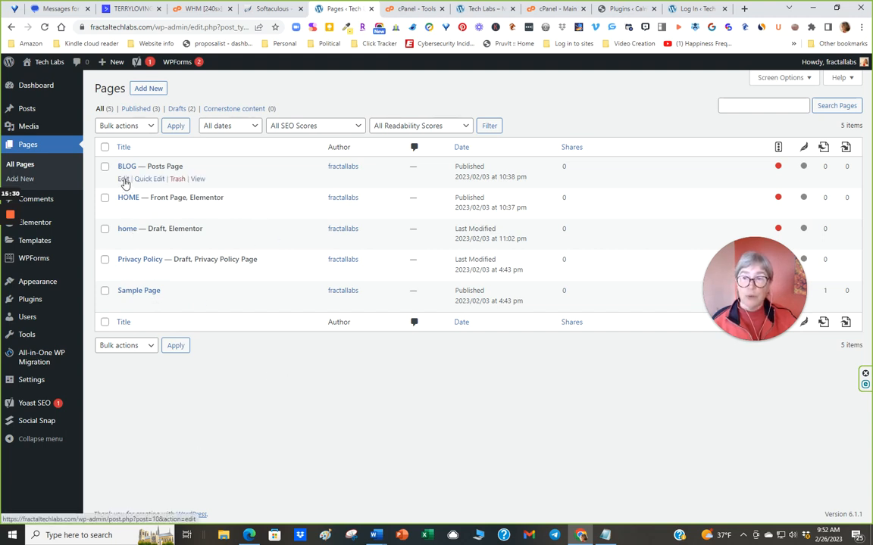
right_click(198, 179)
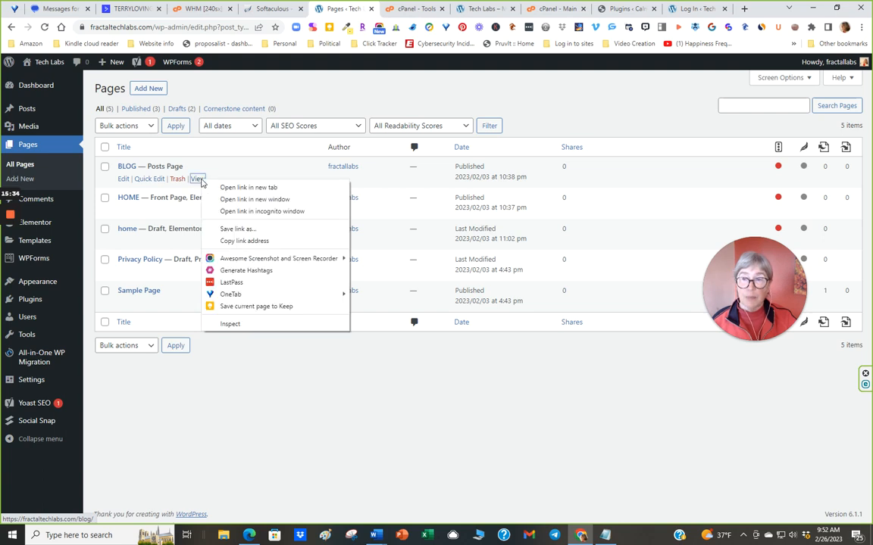
left_click(259, 189)
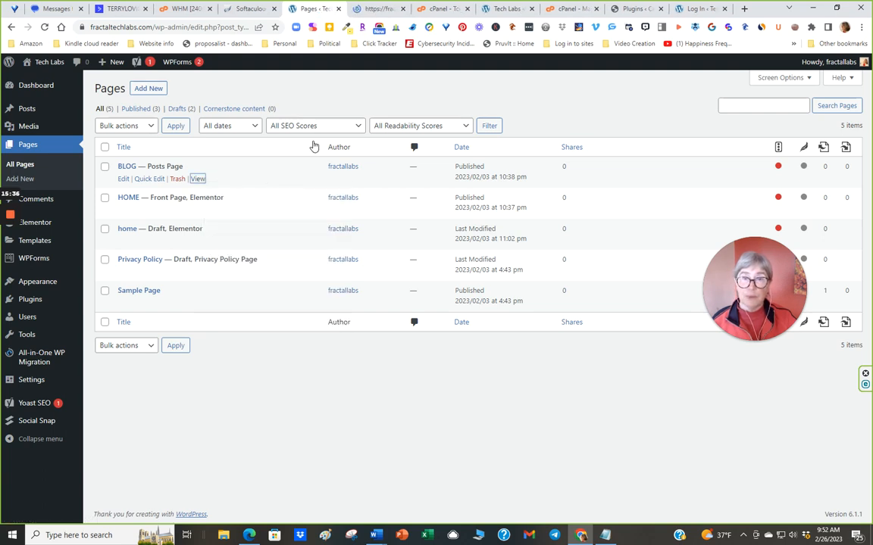
left_click(380, 9)
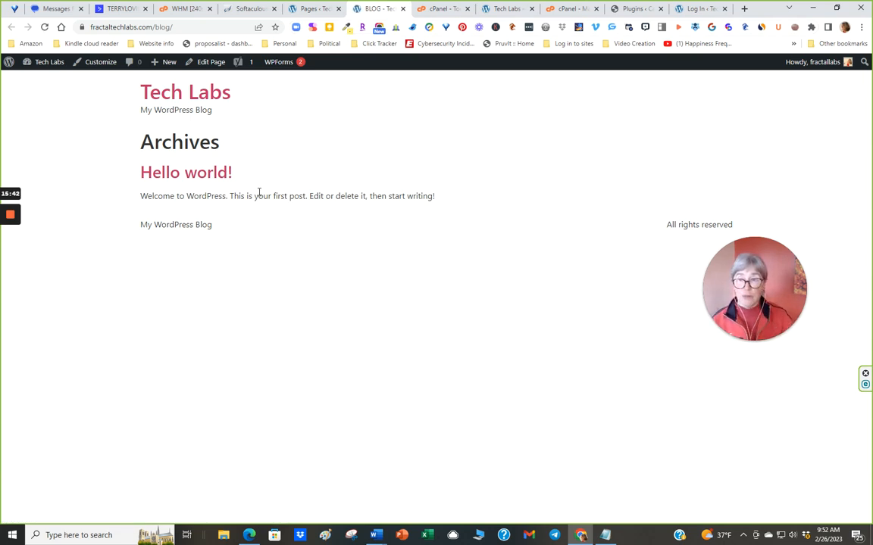
left_click(313, 8)
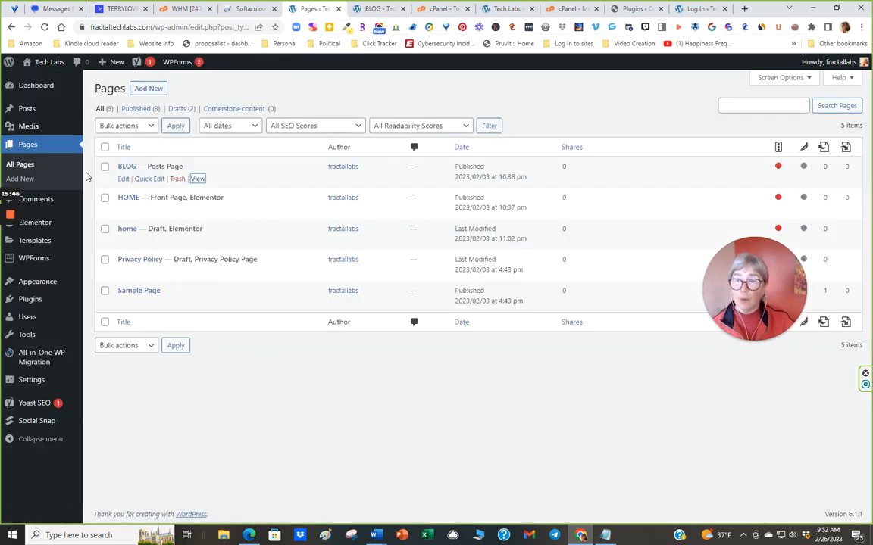
Open the list of posts, compare it with the published BLOG page, and open the "Hello world!" post for editing.
left_click(27, 110)
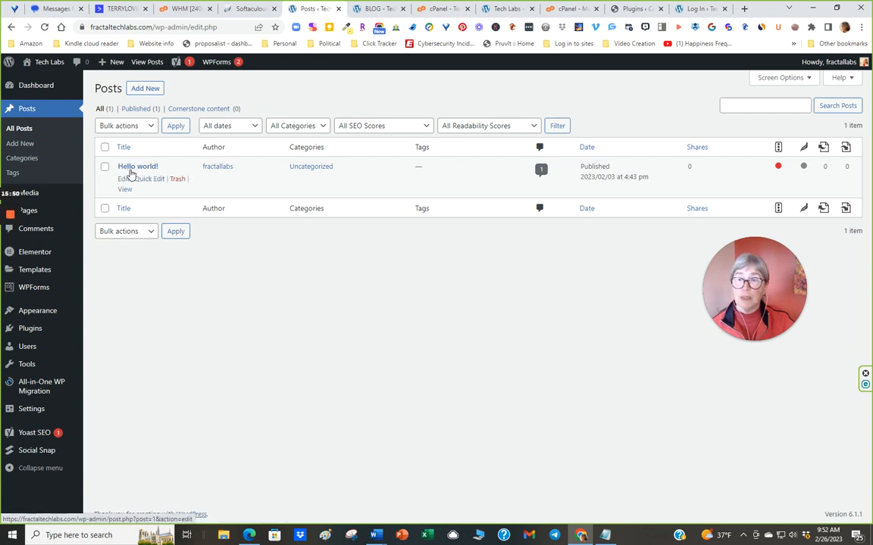
left_click(374, 8)
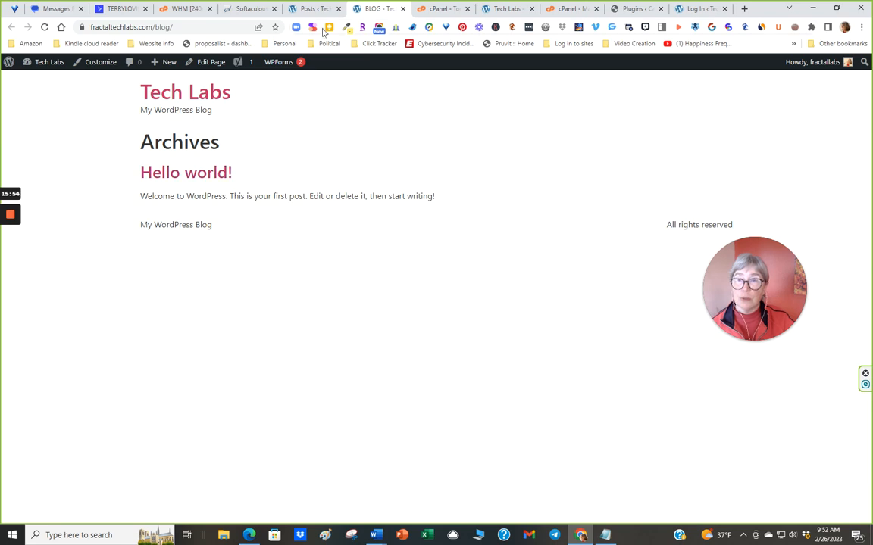
left_click(288, 10)
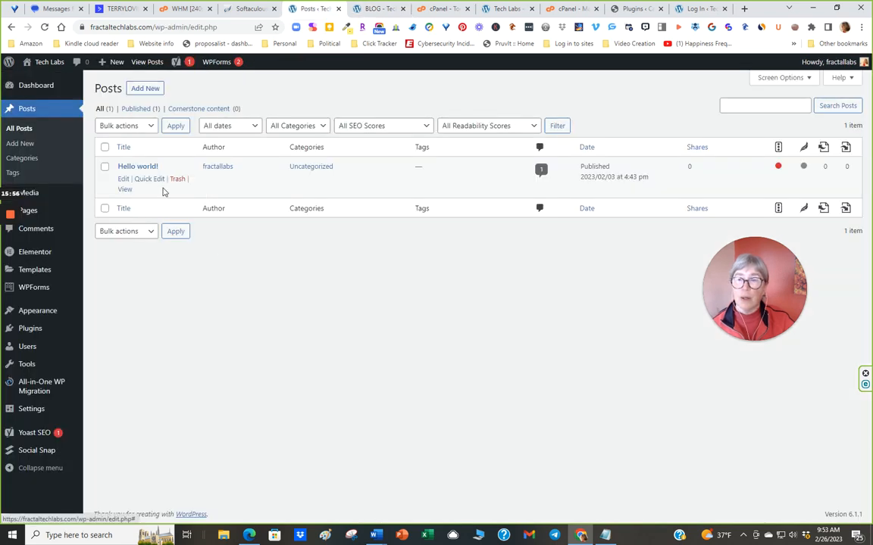
left_click(124, 179)
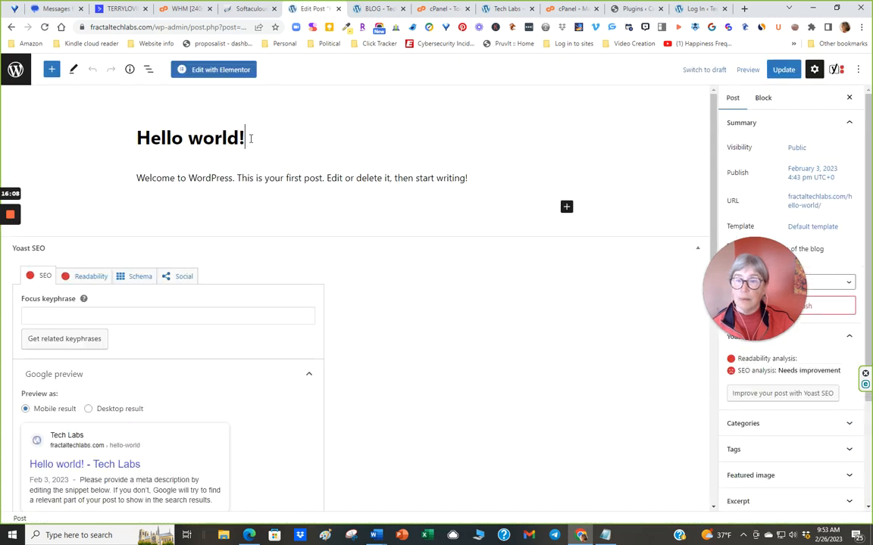
Replace the post's title with "Sample Blog Post".
left_click_drag(246, 139, 131, 141)
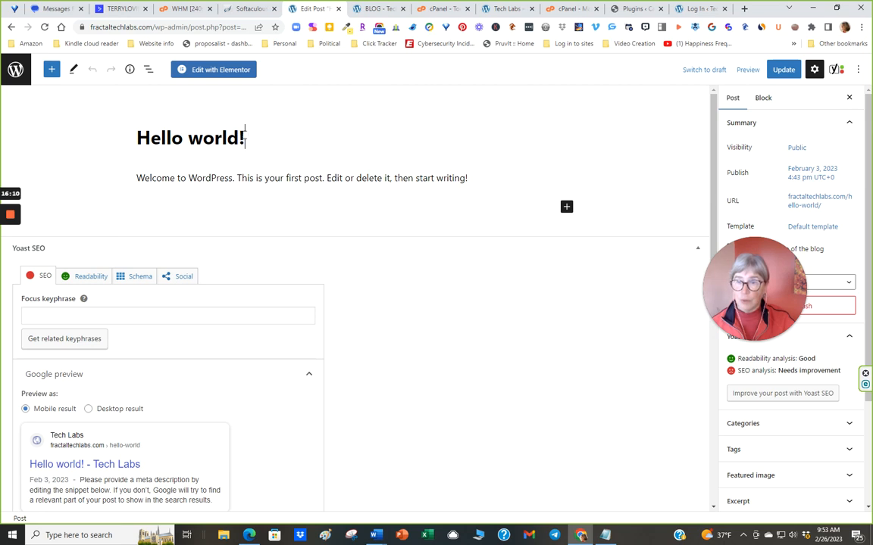
left_click_drag(243, 137, 138, 142)
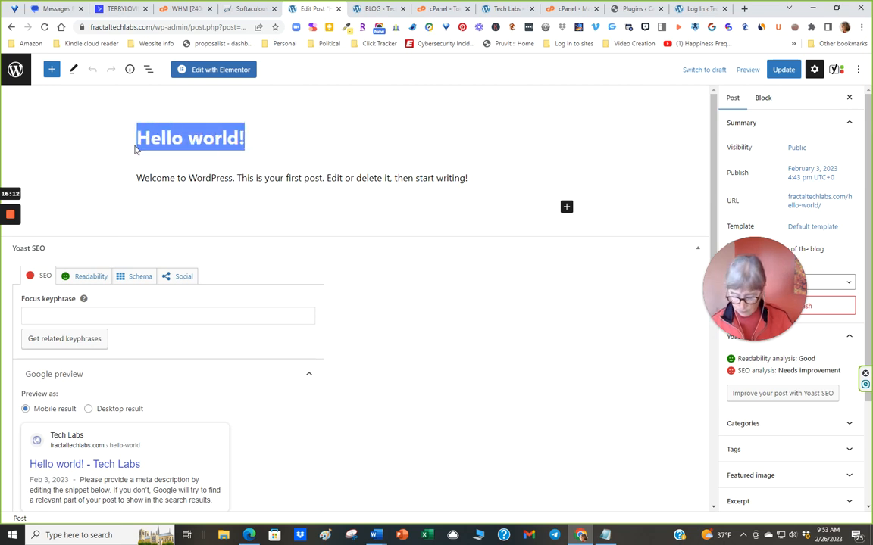
type("Sampl")
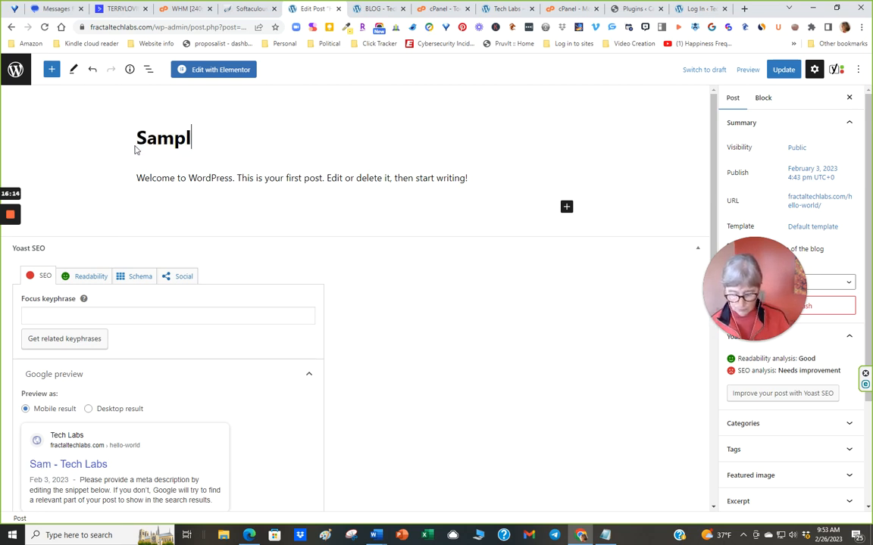
type("e Blog ")
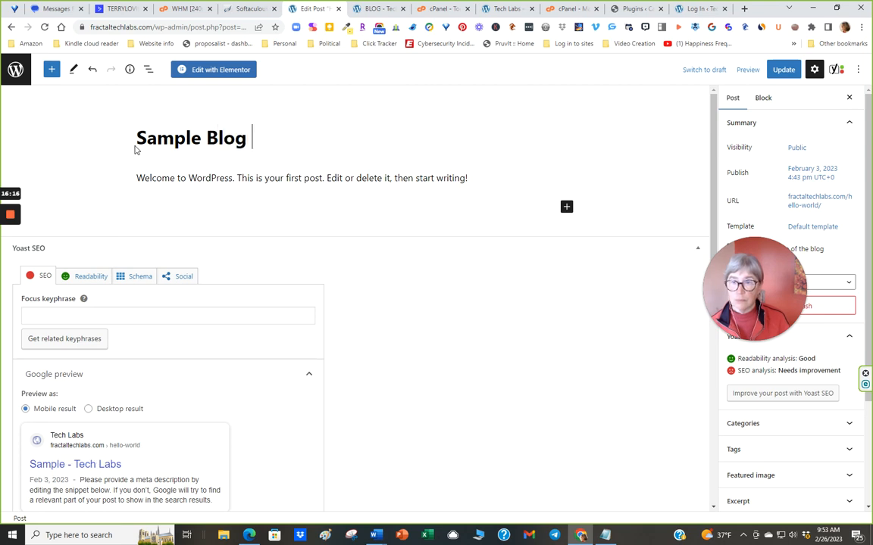
type("post")
key("BackSpace")
key("BackSpace")
key("BackSpace")
key("BackSpace")
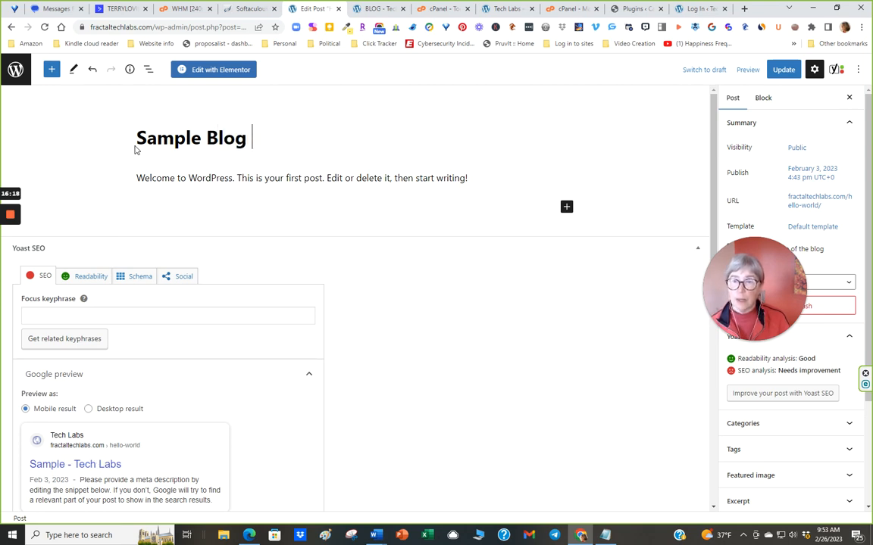
type("Ps")
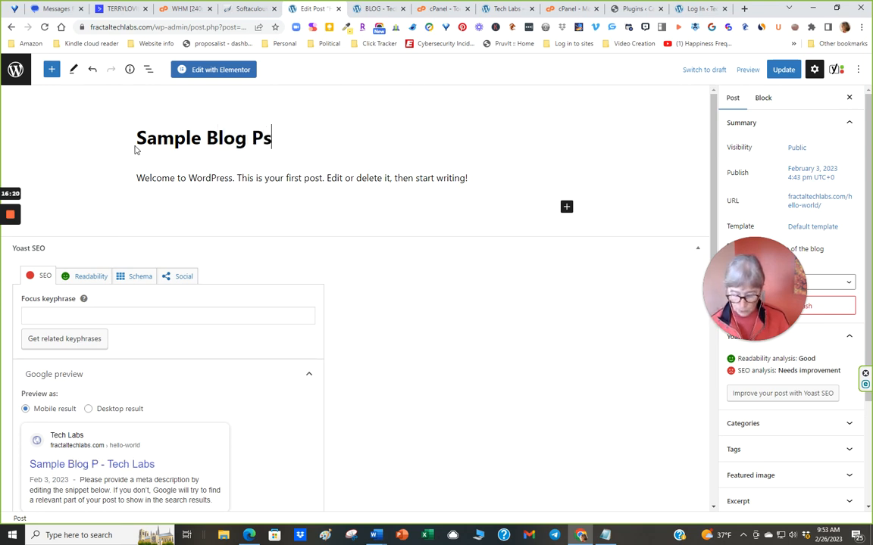
key("BackSpace")
type("ost")
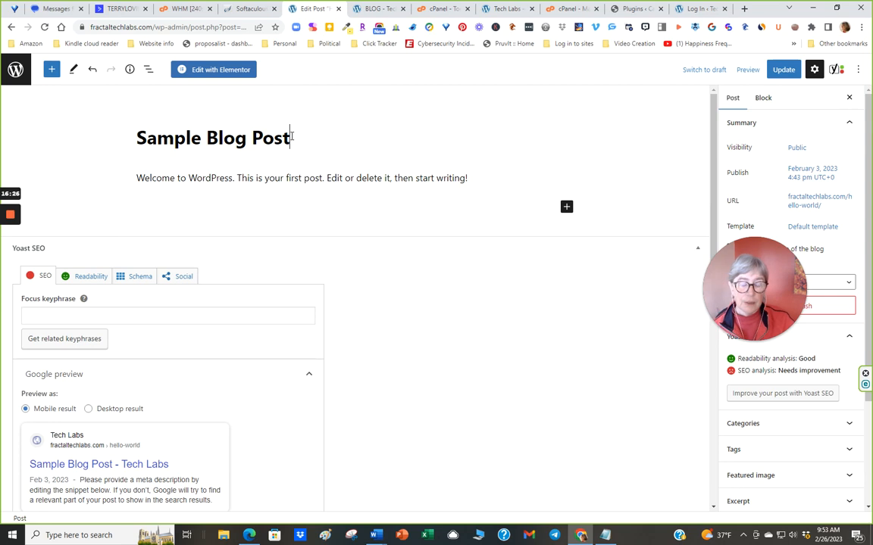
Update the retitled post and view its published page down to the comment form.
left_click(182, 178)
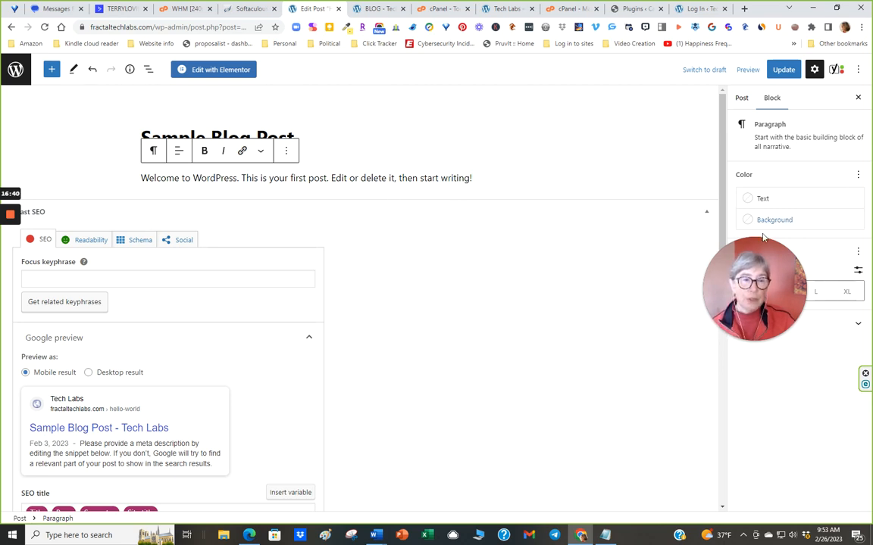
left_click_drag(765, 276, 670, 290)
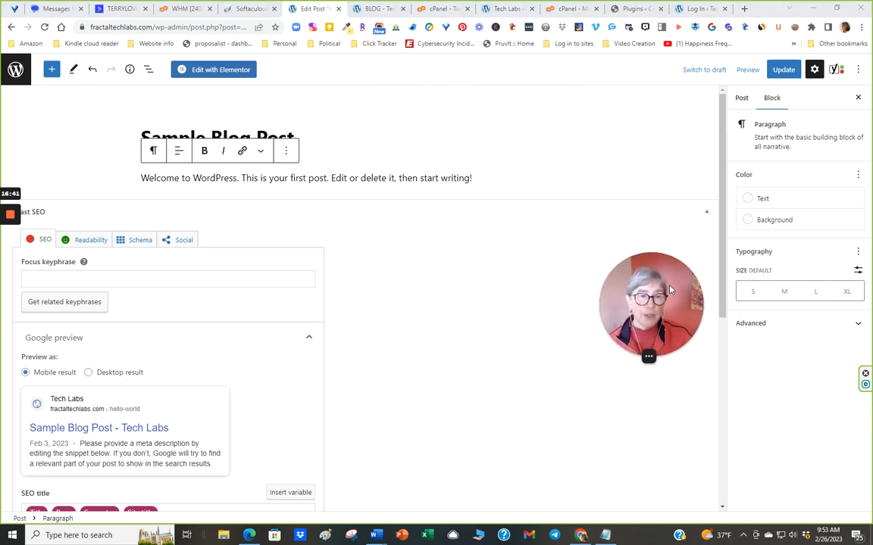
left_click(788, 70)
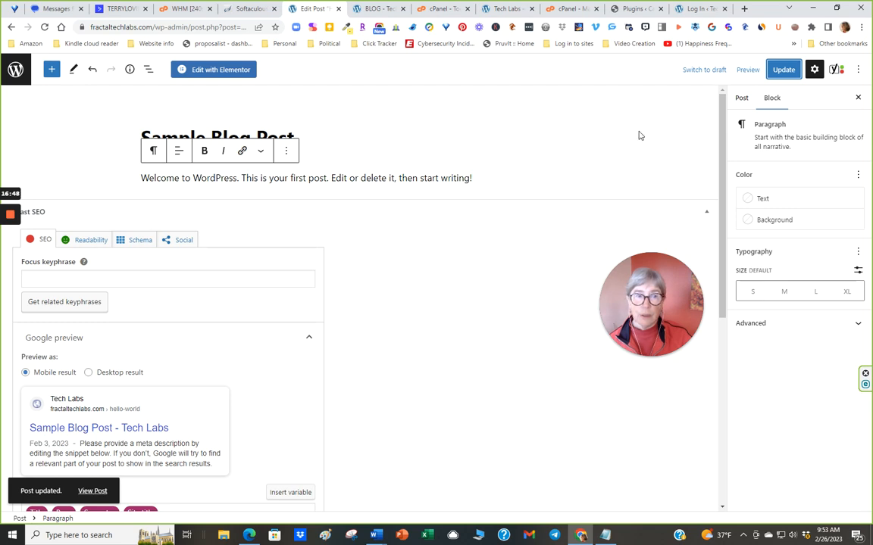
left_click(90, 491)
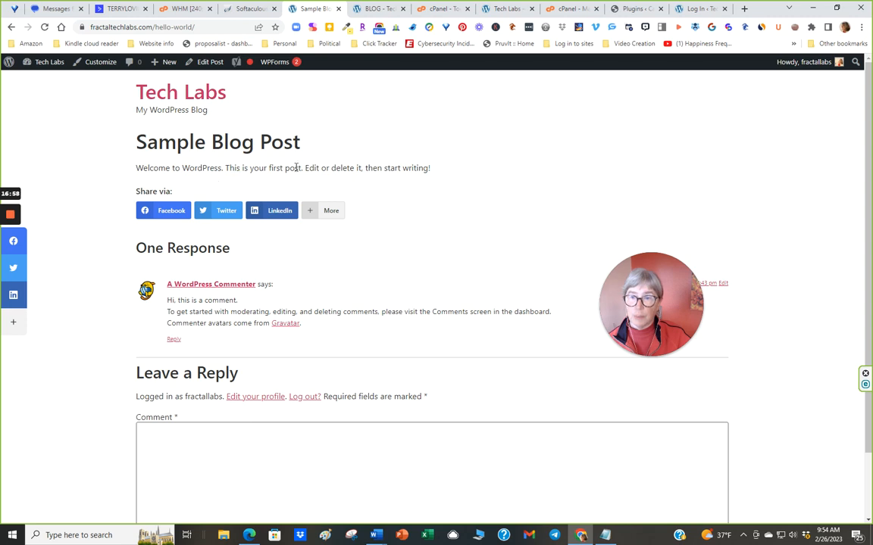
scroll(404, 168, "down", 2)
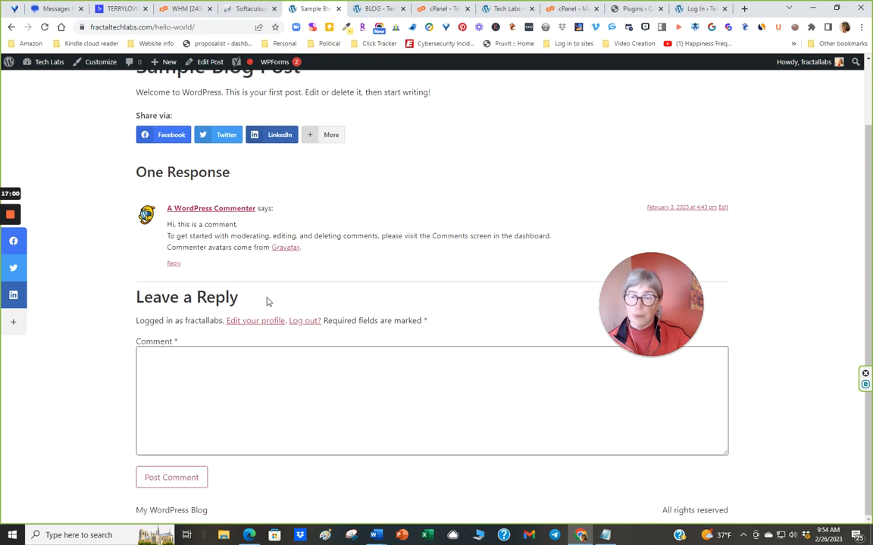
scroll(288, 374, "up", 2)
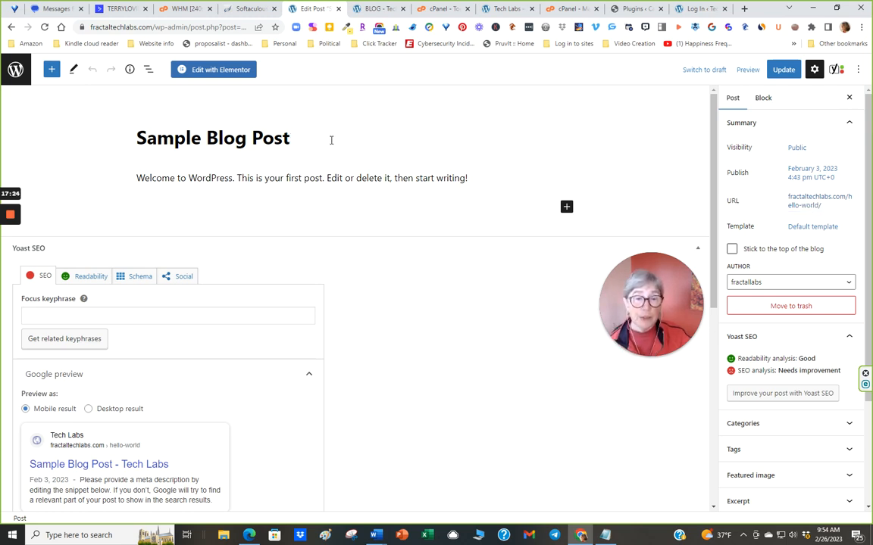
Reopen the post for editing, change its permalink to sample-blog-post, and update the post.
left_click(801, 202)
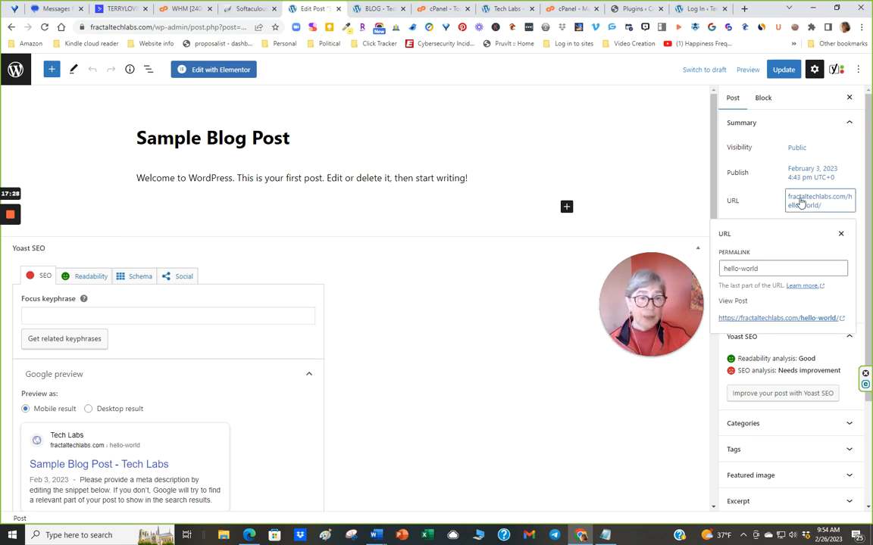
left_click(761, 268)
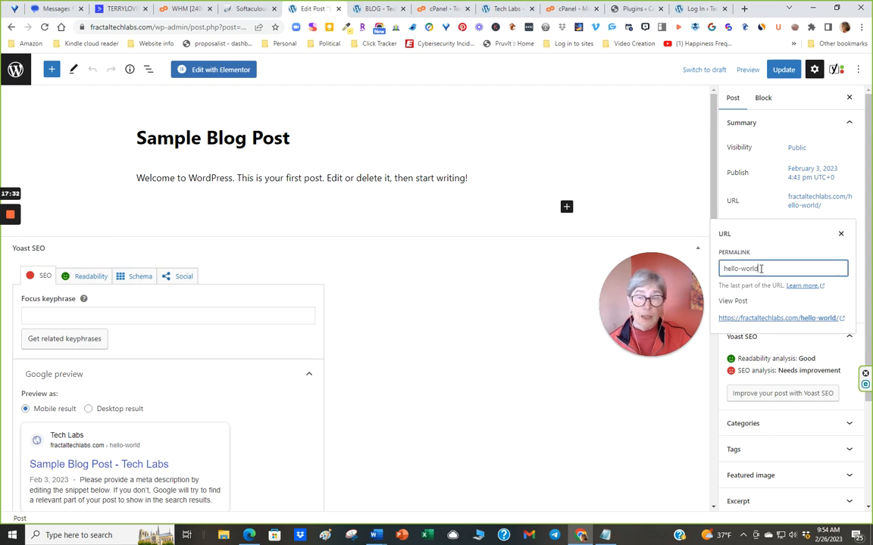
left_click_drag(761, 268, 712, 268)
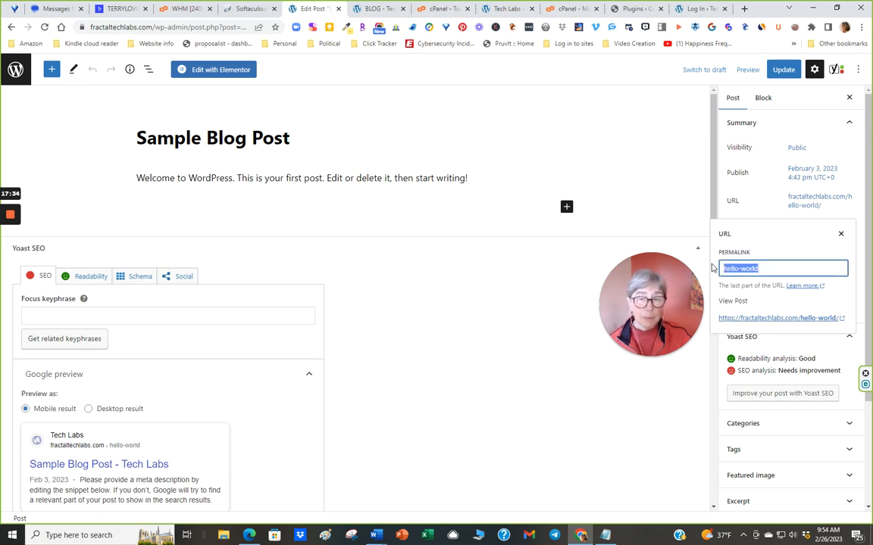
type("sa")
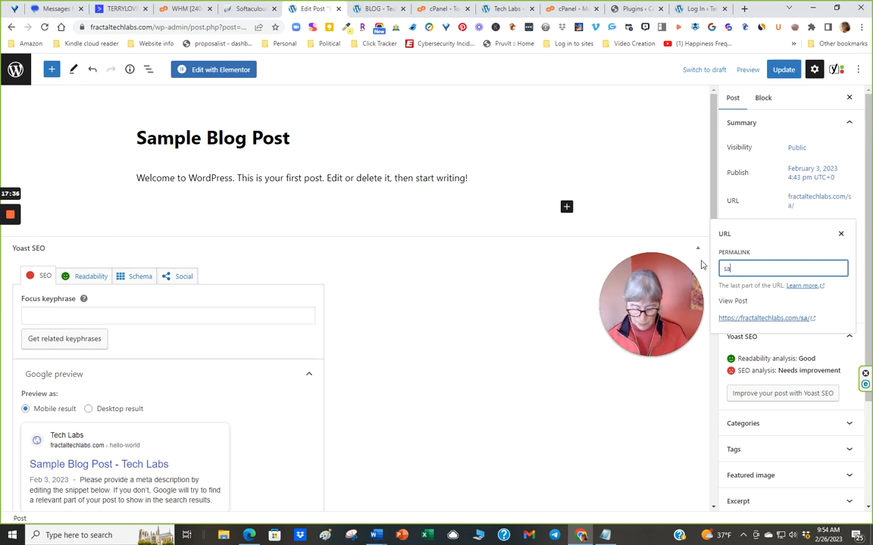
type("mo=")
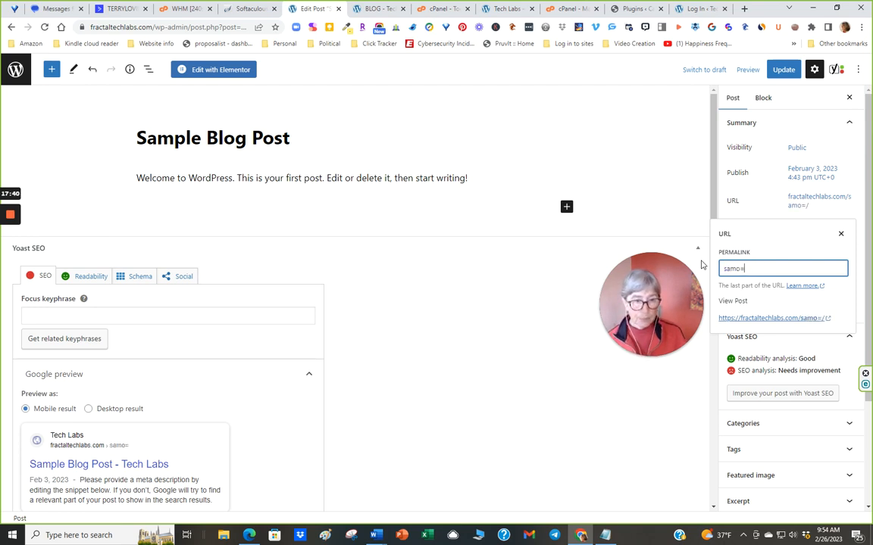
key("BackSpace")
key("BackSpace")
type("ple ")
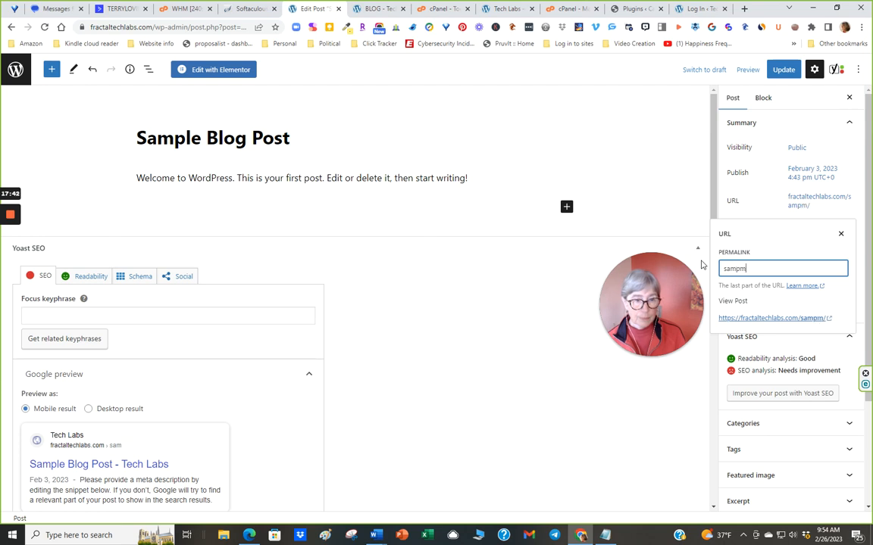
type("blo")
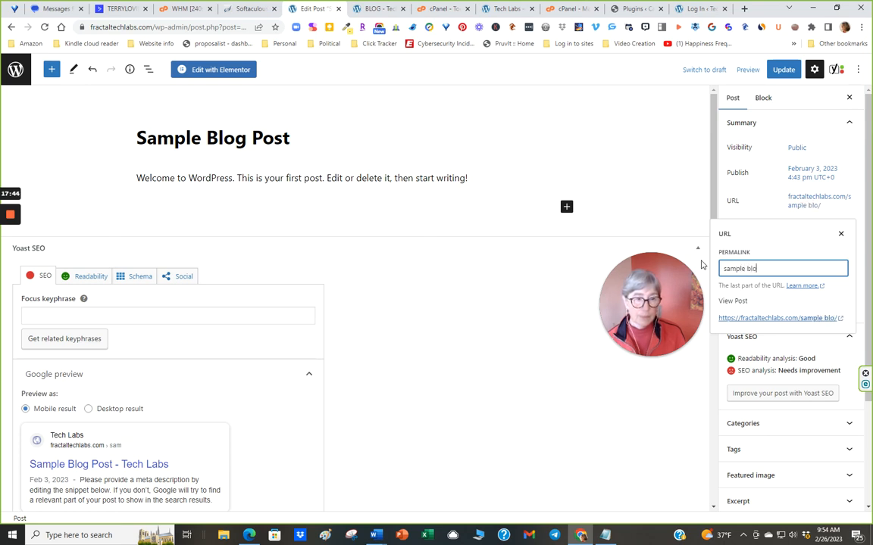
type("g post")
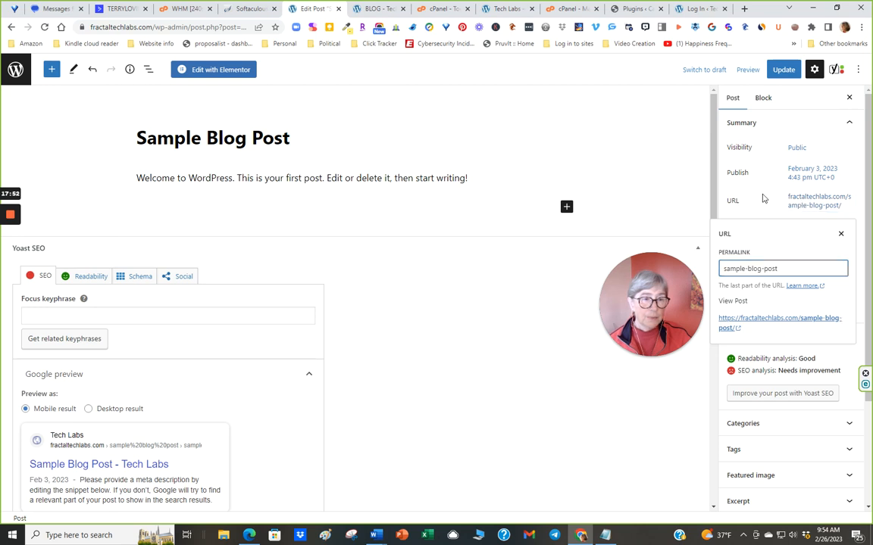
left_click(688, 179)
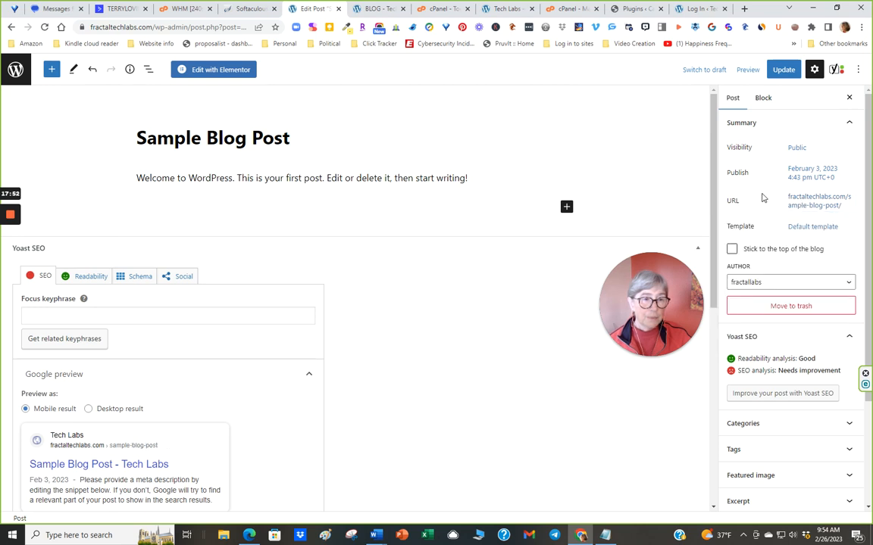
left_click(785, 70)
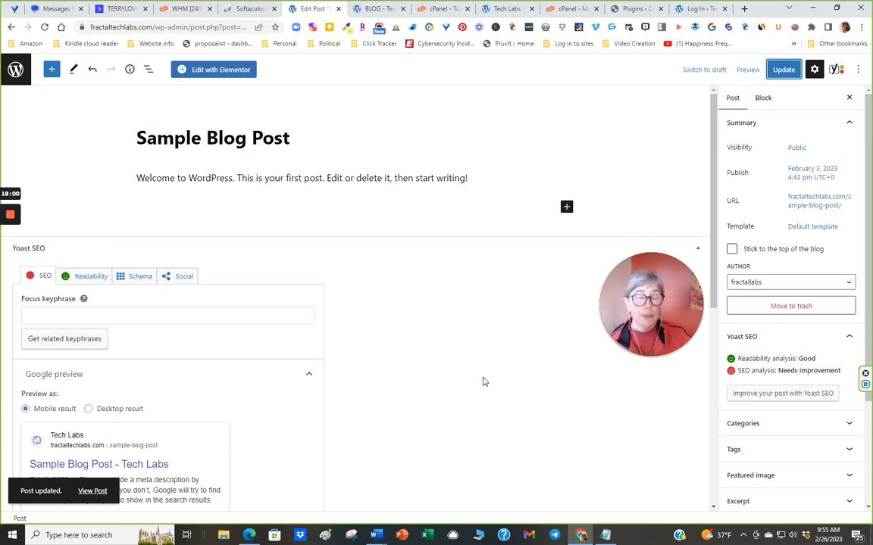
View the updated post on the live site and return to the WordPress dashboard.
left_click(93, 492)
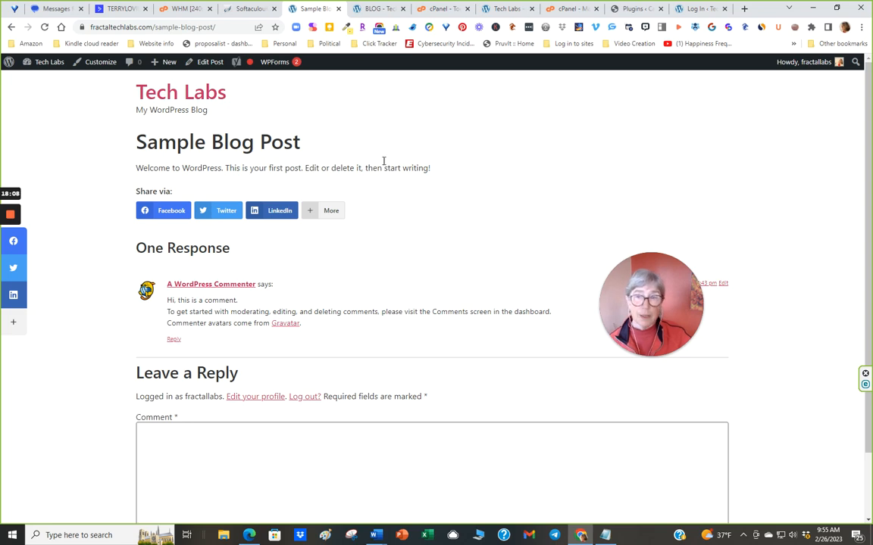
mouse_move(42, 61)
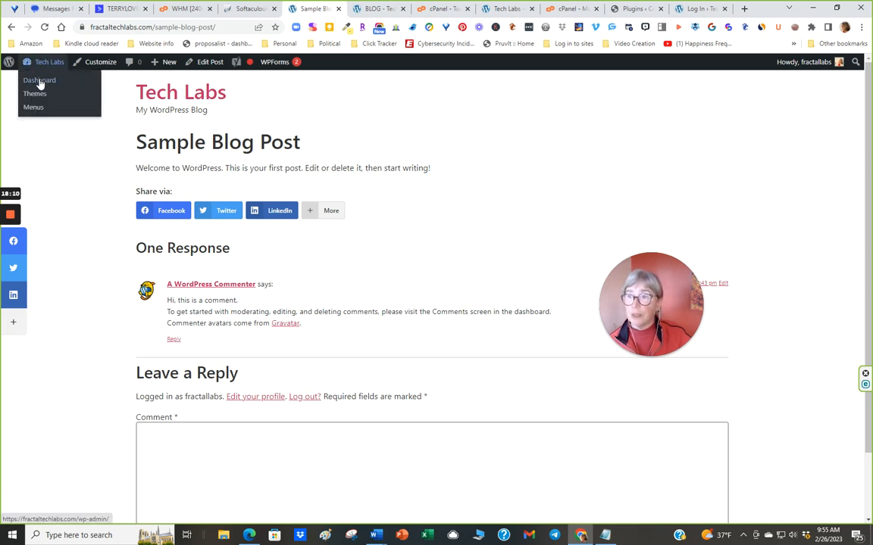
left_click(39, 81)
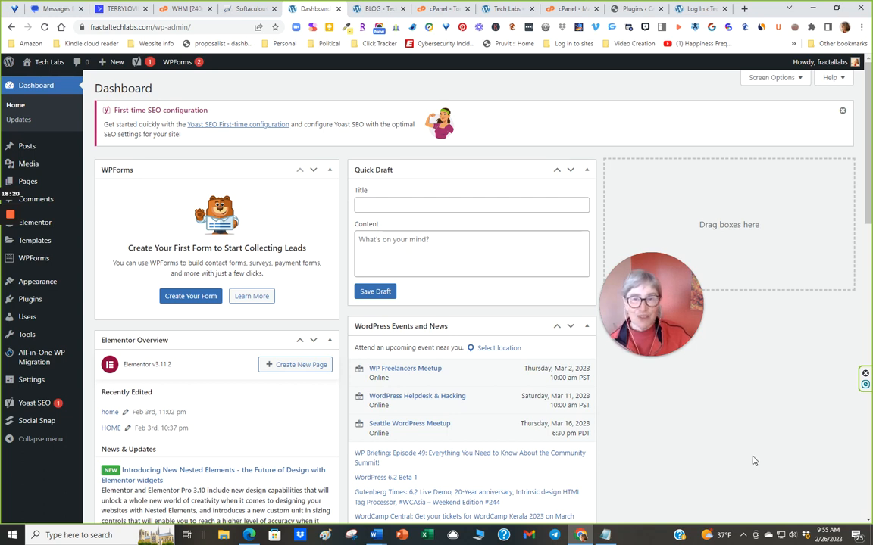
mouse_move(74, 290)
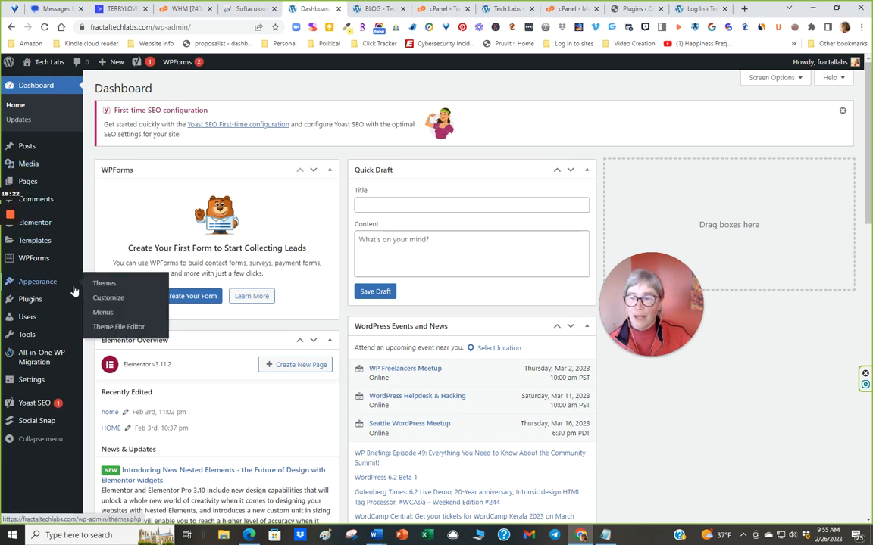
mouse_move(10, 257)
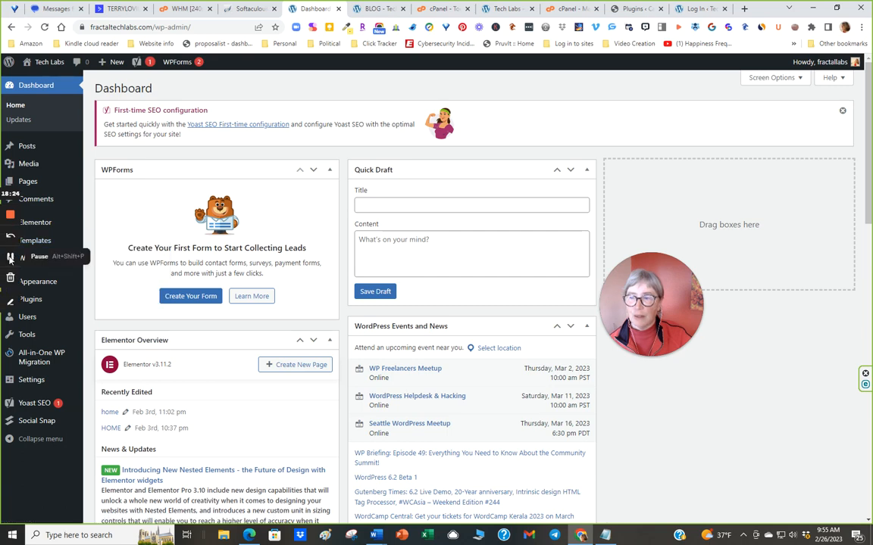